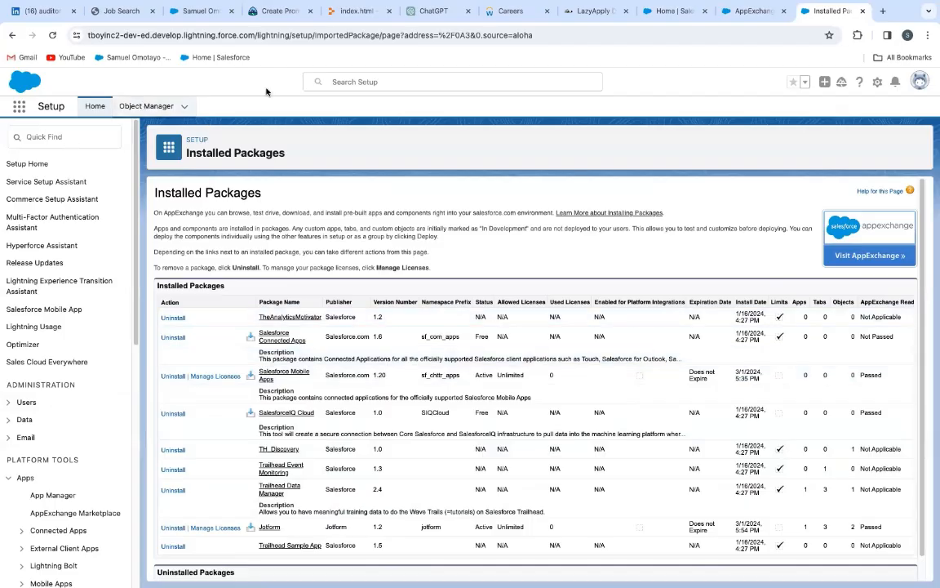
pyautogui.click(357, 81)
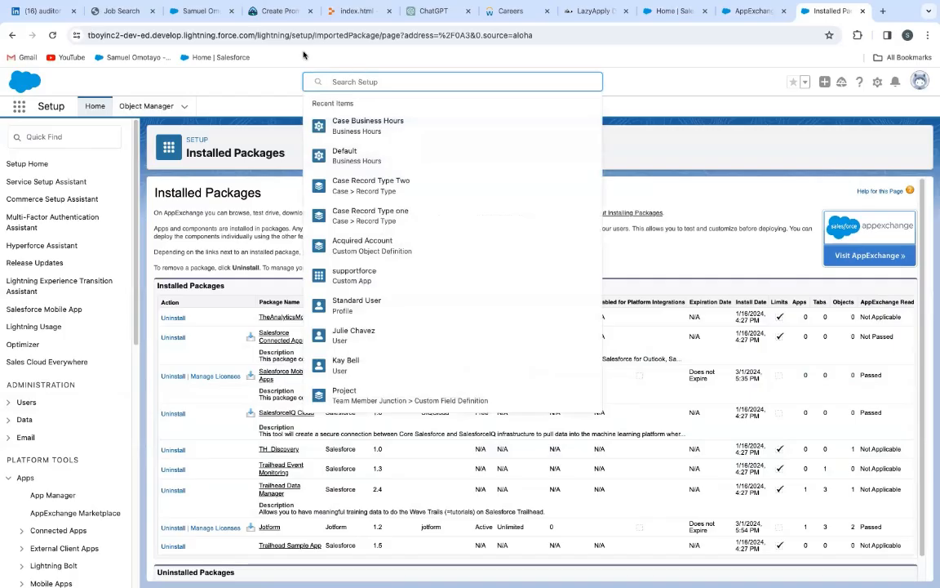
pyautogui.write('data')
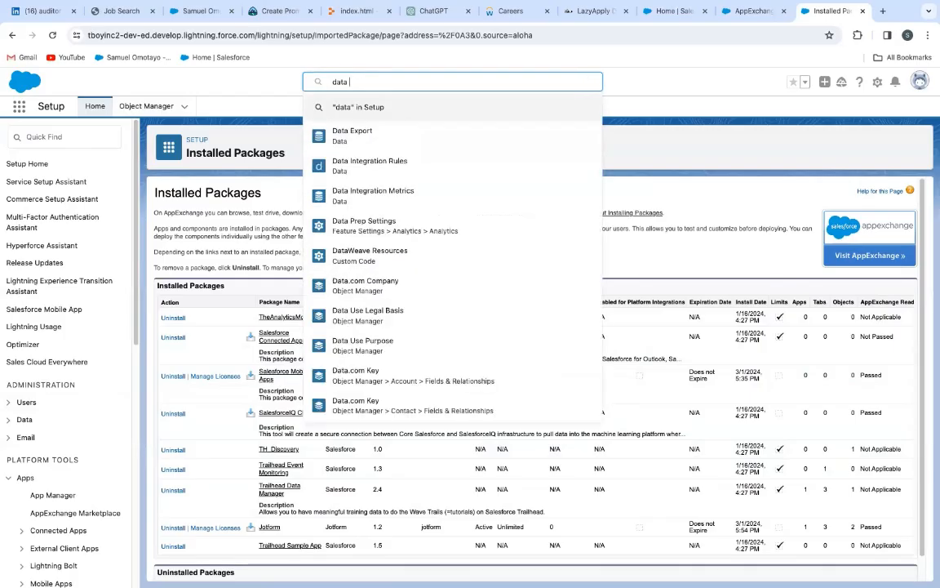
pyautogui.click(791, 90)
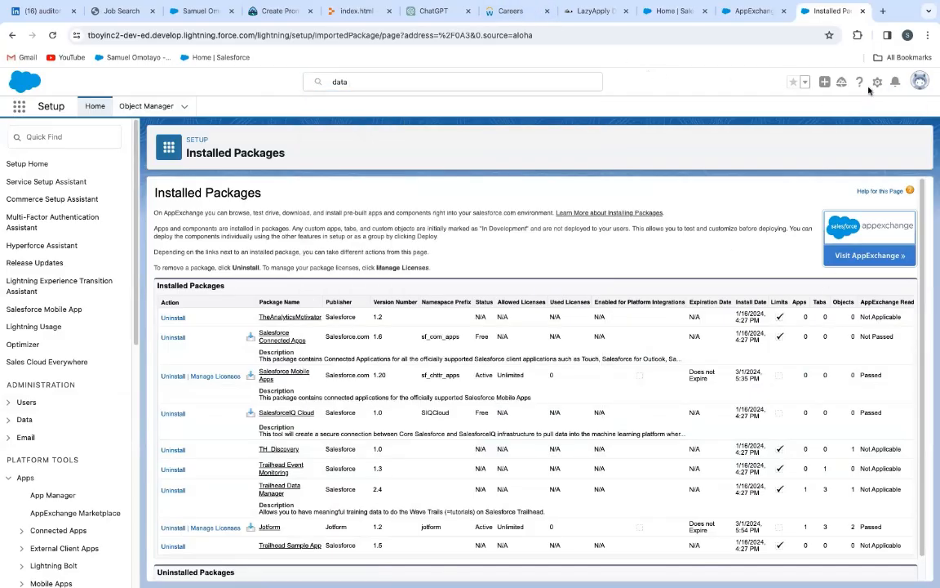
# Find the Data Export page in Setup by searching for "data export" and begin scheduling an export
pyautogui.click(54, 139)
pyautogui.write('data e')
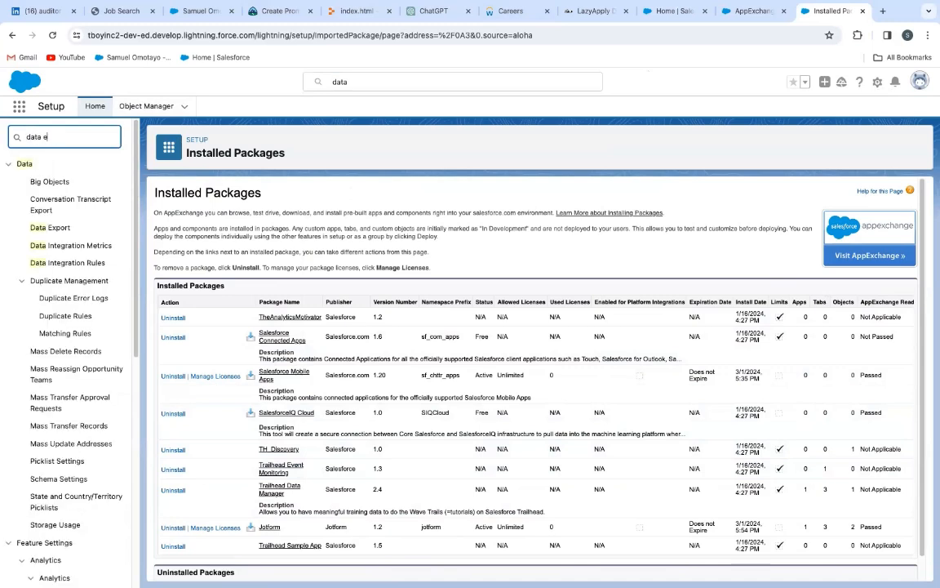
pyautogui.write('xport')
pyautogui.click(47, 183)
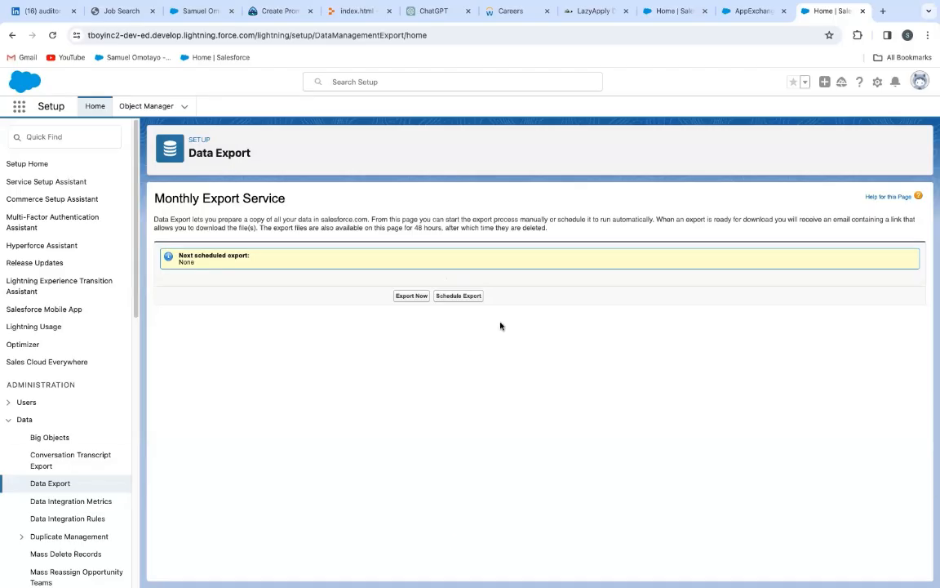
pyautogui.click(459, 296)
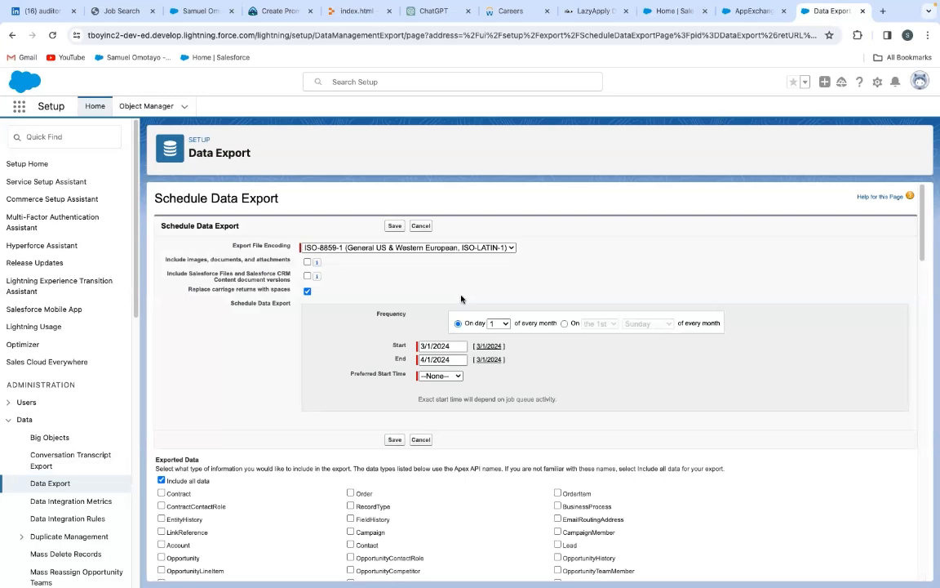
pyautogui.click(455, 347)
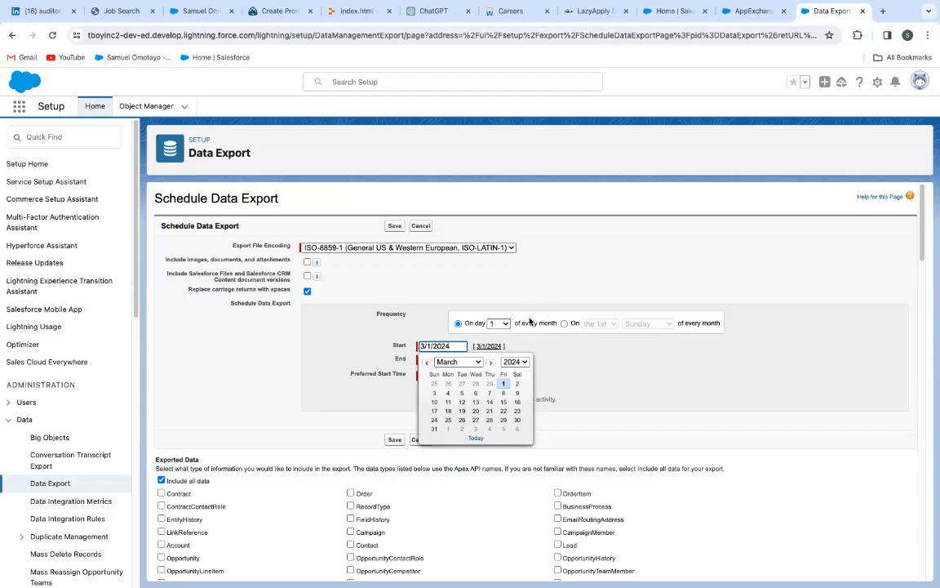
pyautogui.click(507, 324)
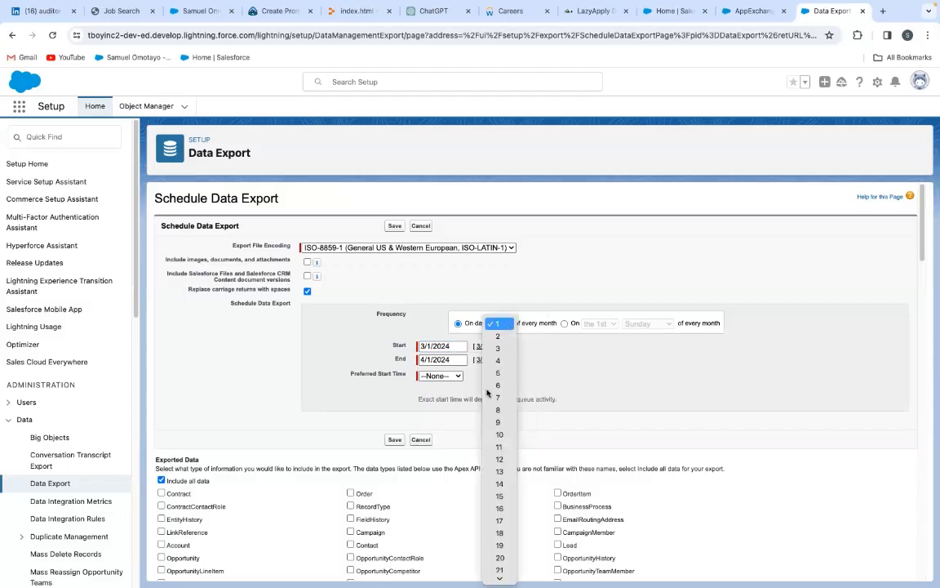
pyautogui.scroll(-2, 504, 415)
pyautogui.scroll(-2, 504, 414)
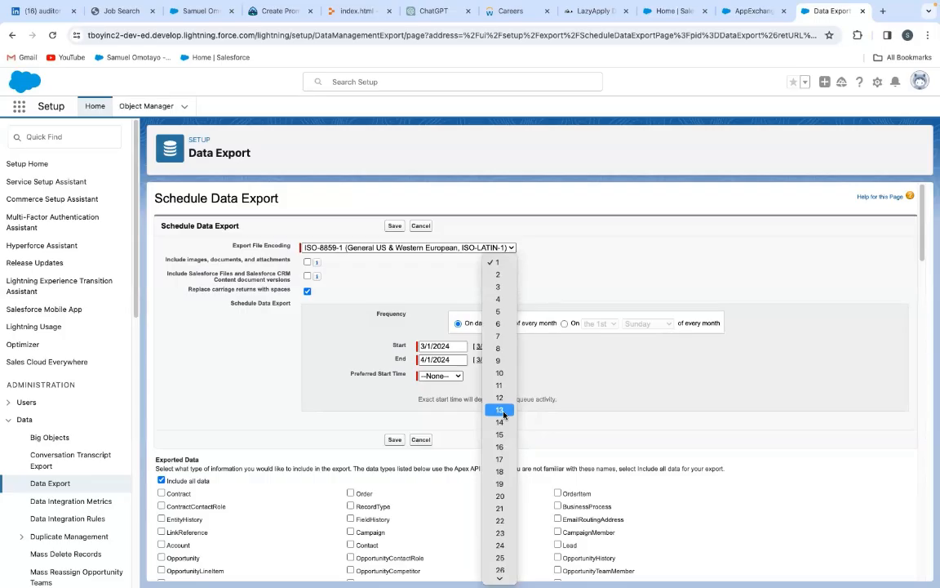
pyautogui.click(550, 370)
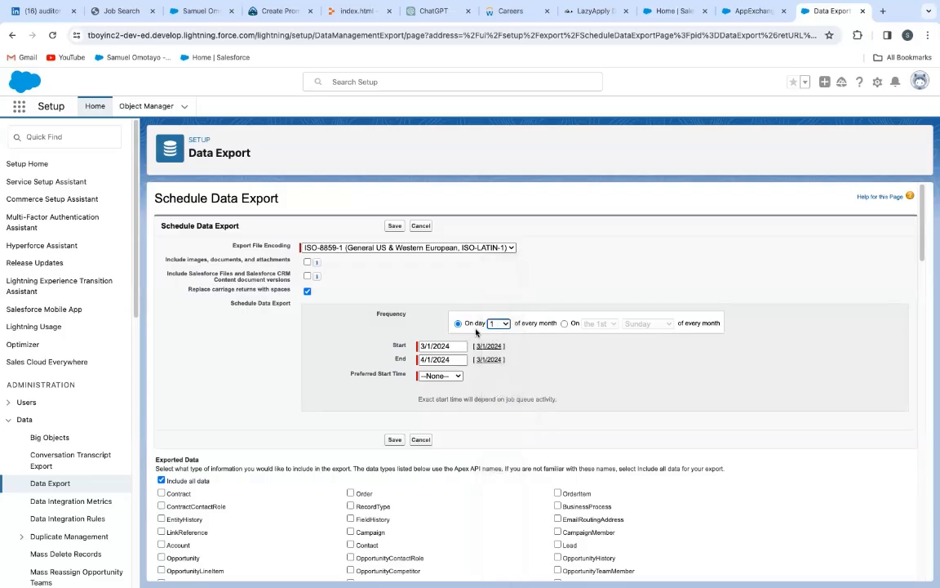
pyautogui.click(506, 325)
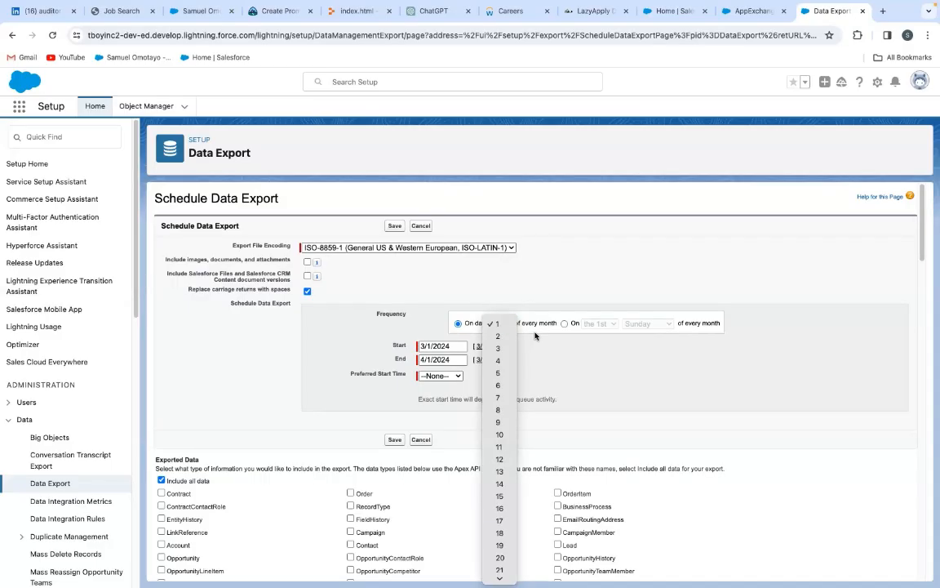
pyautogui.click(504, 325)
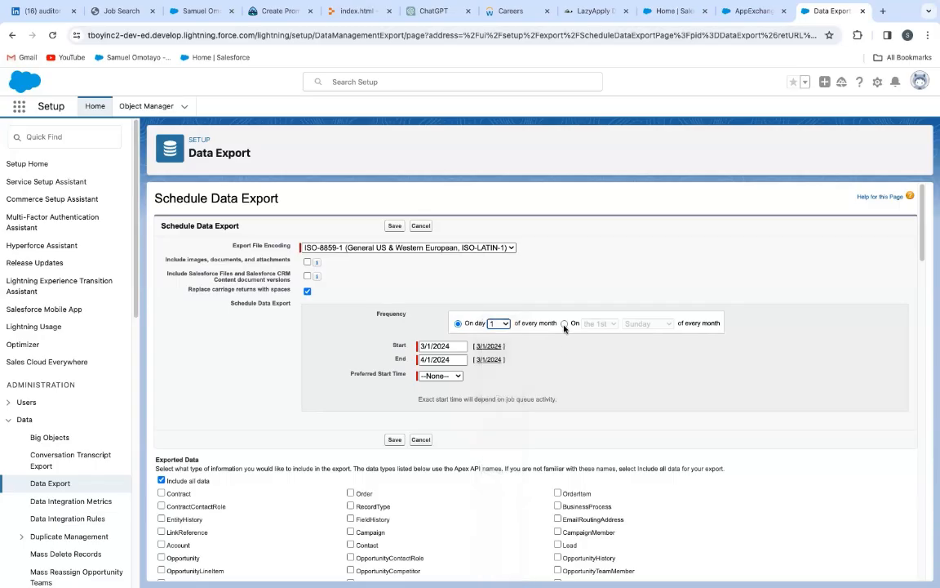
# Set the export frequency to the last Sunday of every month
pyautogui.click(564, 324)
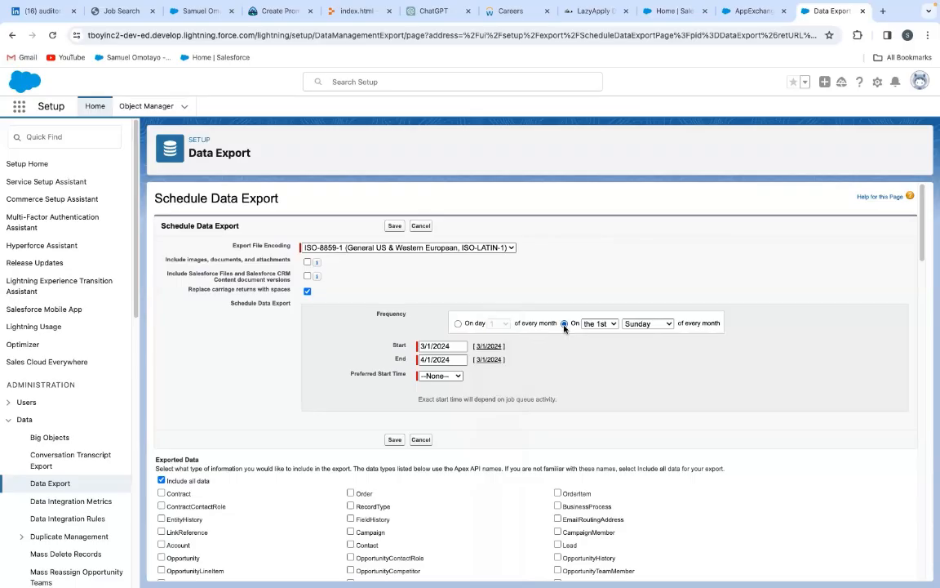
pyautogui.click(666, 324)
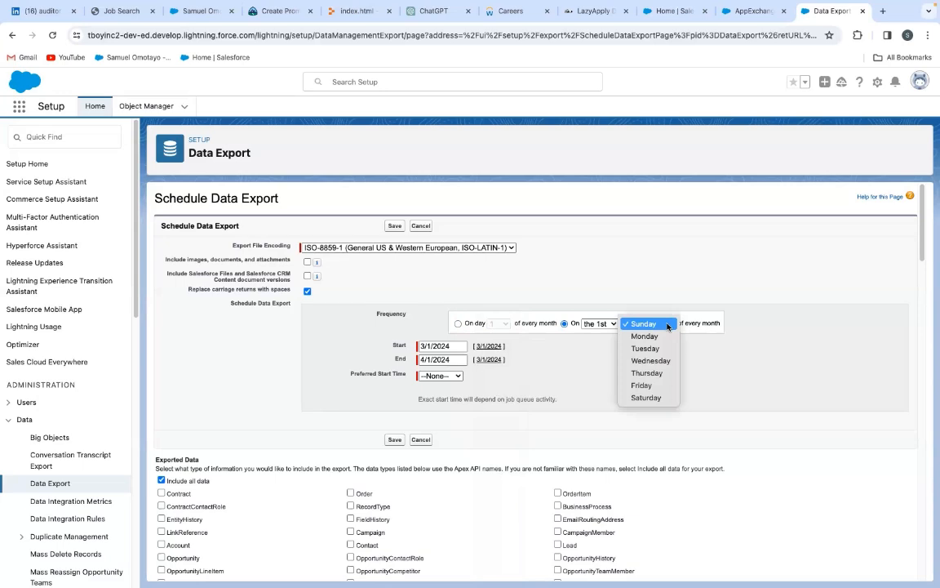
pyautogui.click(579, 371)
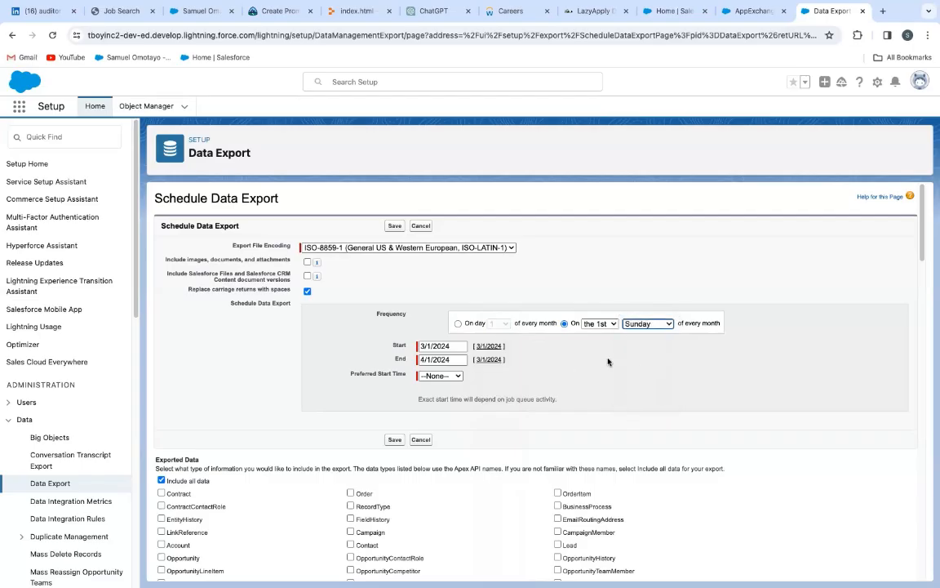
pyautogui.click(612, 323)
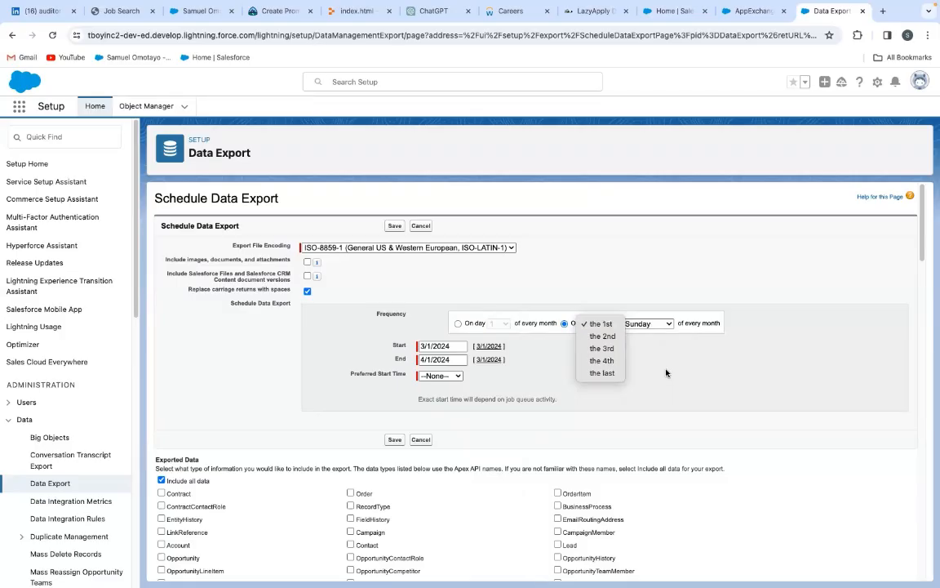
pyautogui.click(601, 373)
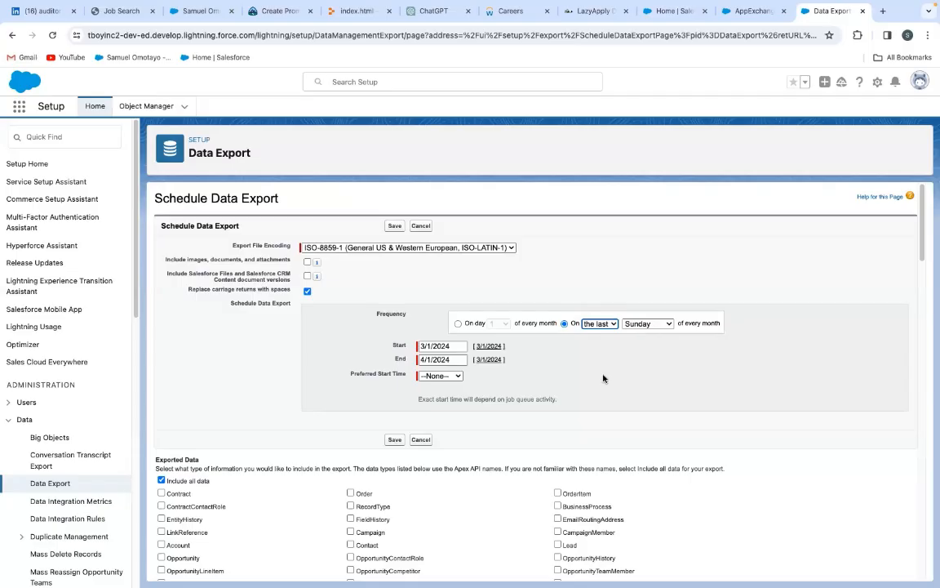
# Set the export schedule's start date to 3/31/2024 and its end date to 4/1/2030
pyautogui.click(459, 346)
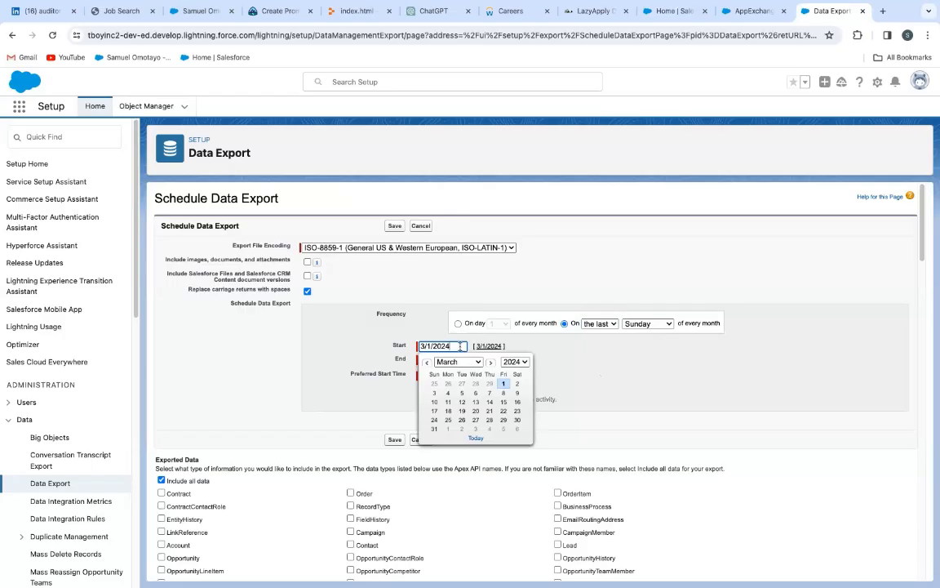
pyautogui.click(434, 430)
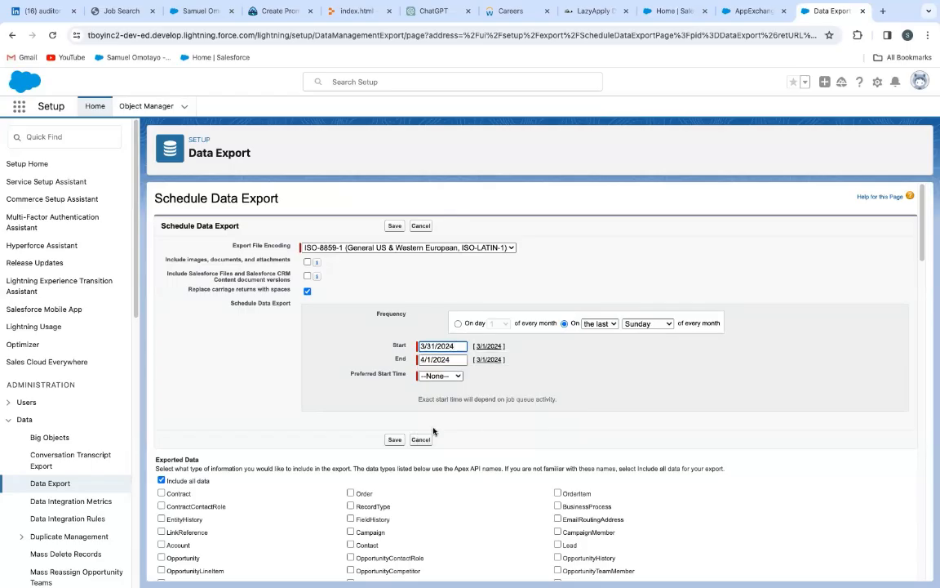
pyautogui.click(460, 359)
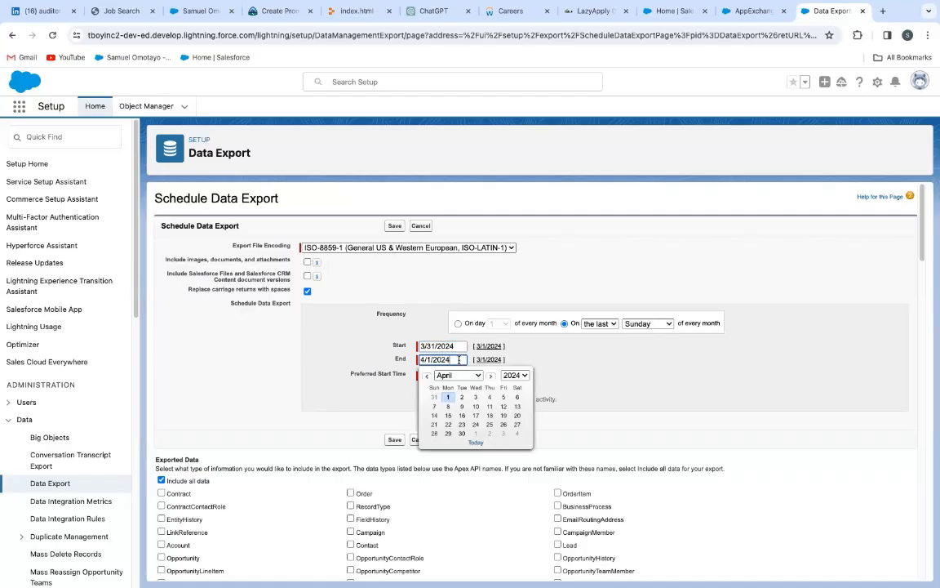
pyautogui.press('BackSpace')
pyautogui.write('30')
pyautogui.click(564, 382)
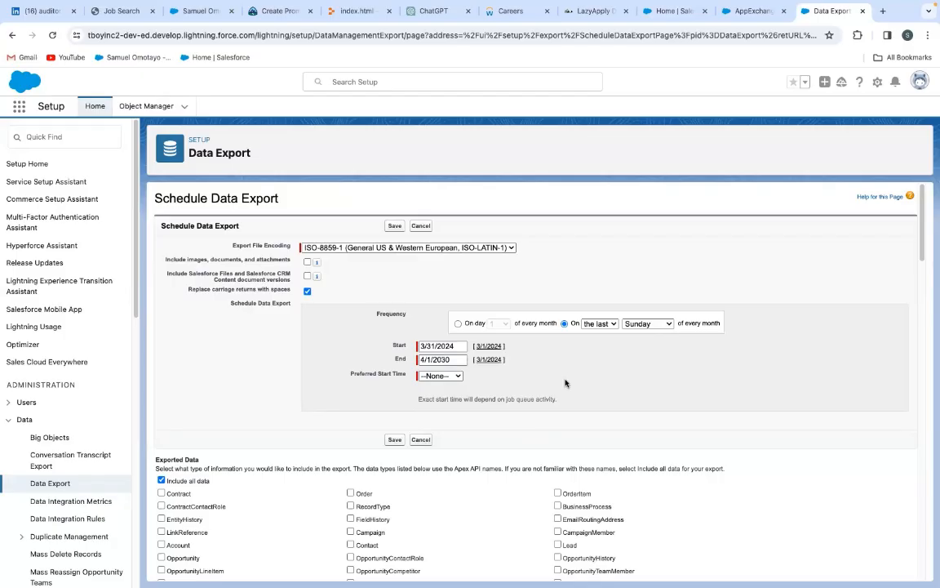
# Set the preferred start time of the scheduled export to 7:00 PM
pyautogui.click(457, 377)
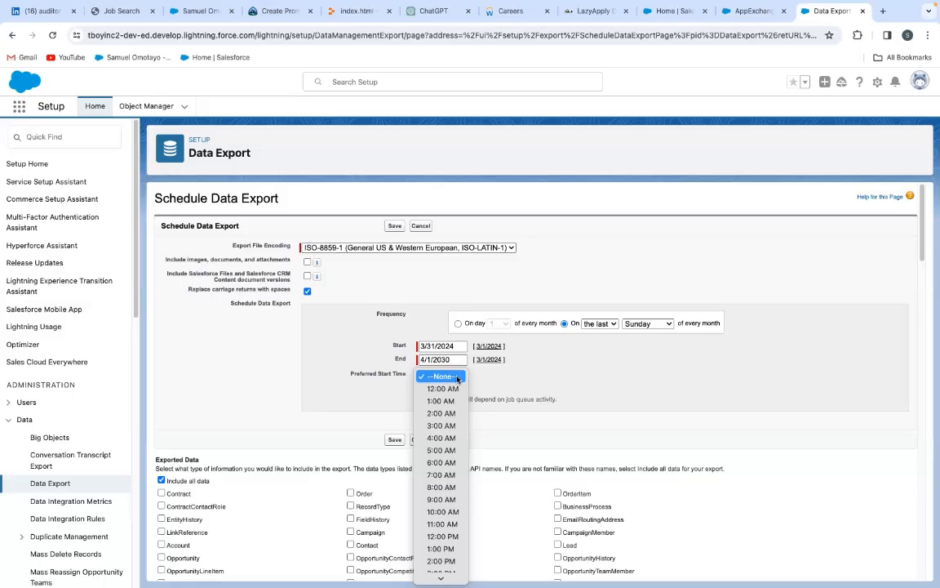
pyautogui.scroll(-3, 448, 408)
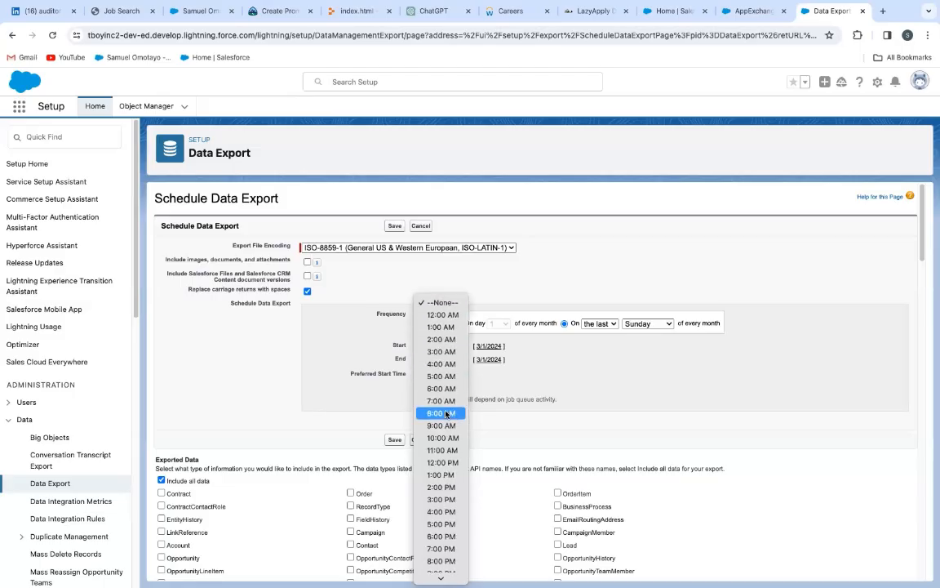
pyautogui.scroll(-1, 445, 405)
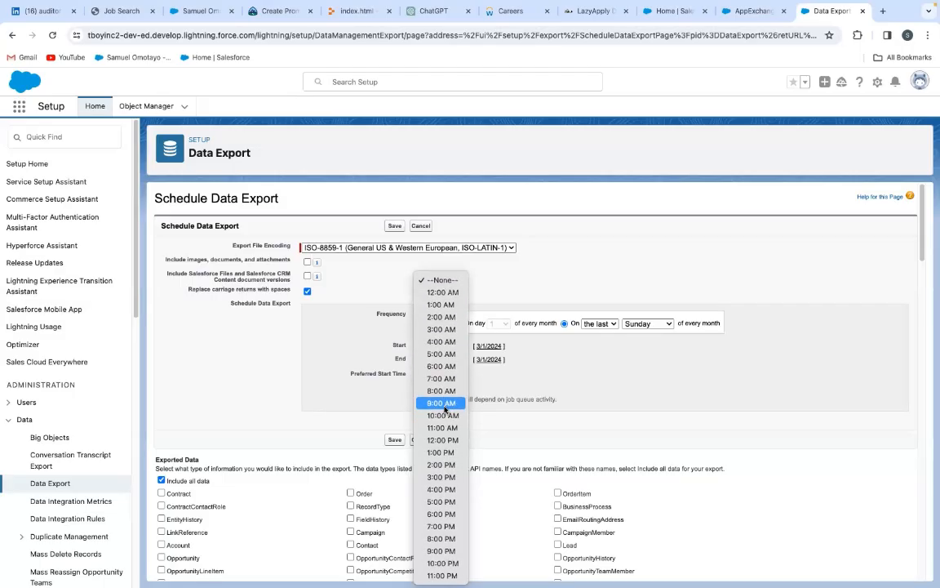
pyautogui.click(441, 526)
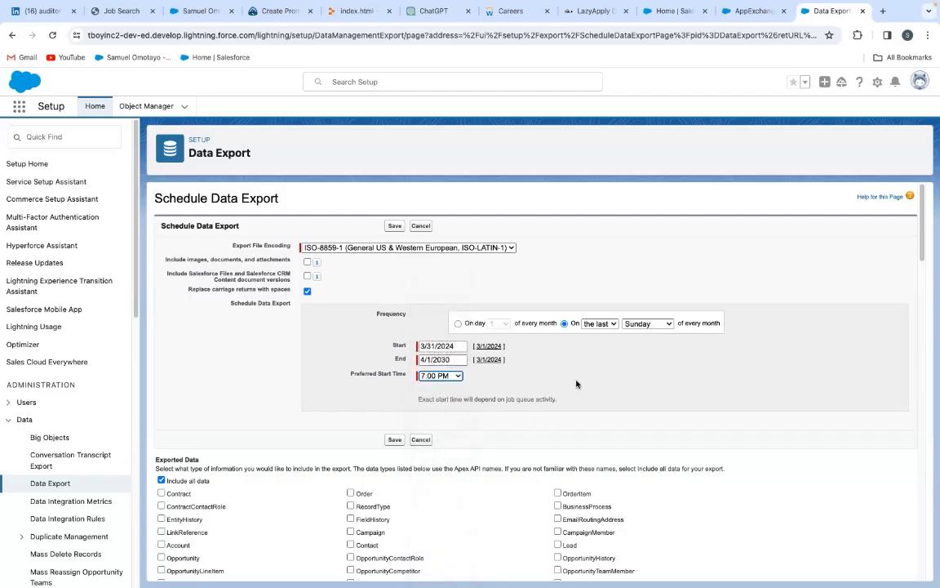
# Review the data types available for inclusion in the scheduled export
pyautogui.scroll(-1, 576, 383)
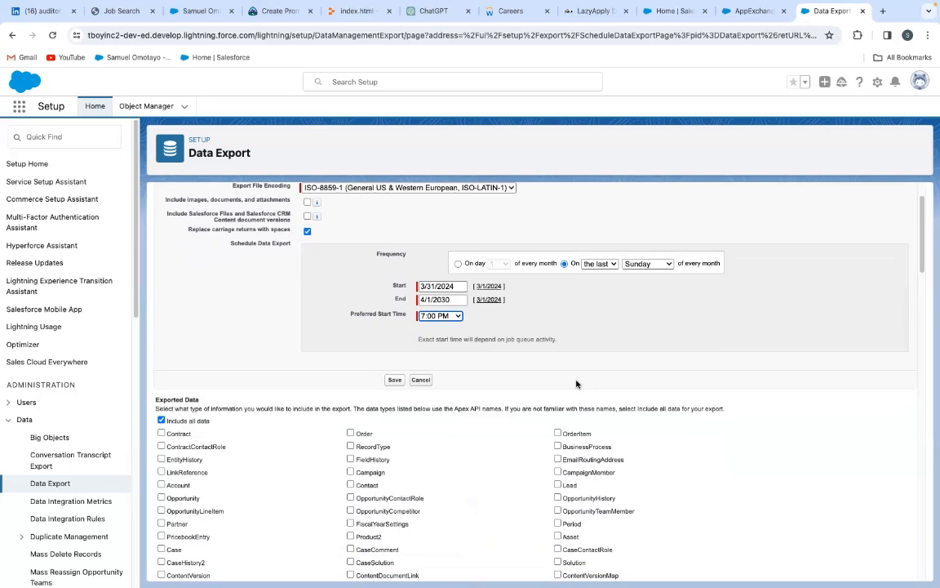
pyautogui.scroll(-2, 576, 383)
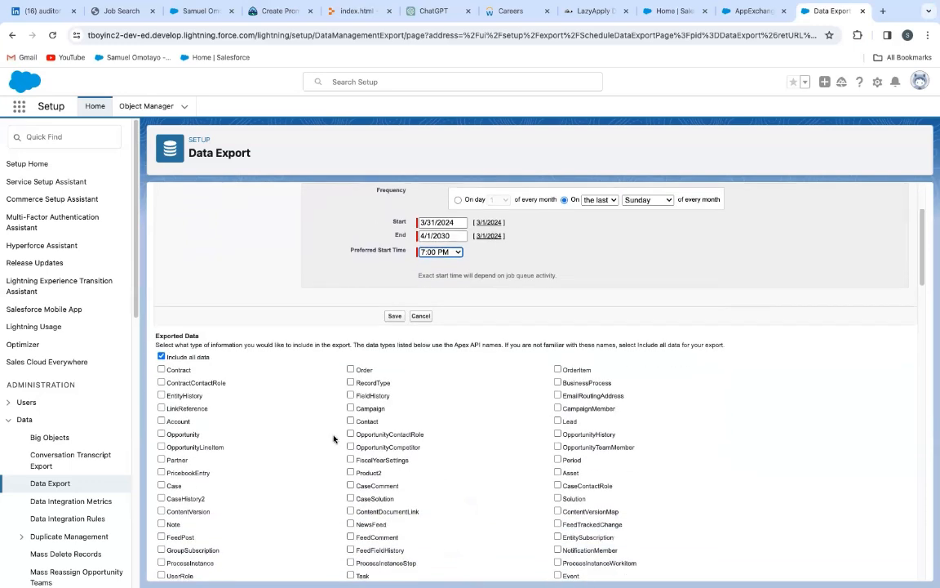
pyautogui.scroll(-1, 444, 447)
pyautogui.scroll(-1, 444, 447)
pyautogui.scroll(-1, 444, 447)
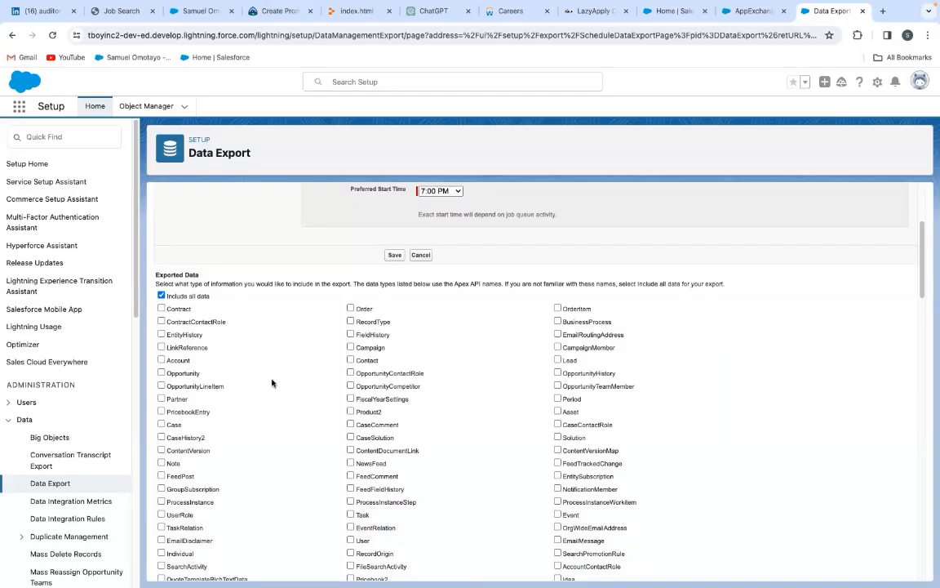
pyautogui.scroll(-3, 272, 383)
pyautogui.scroll(-2, 271, 383)
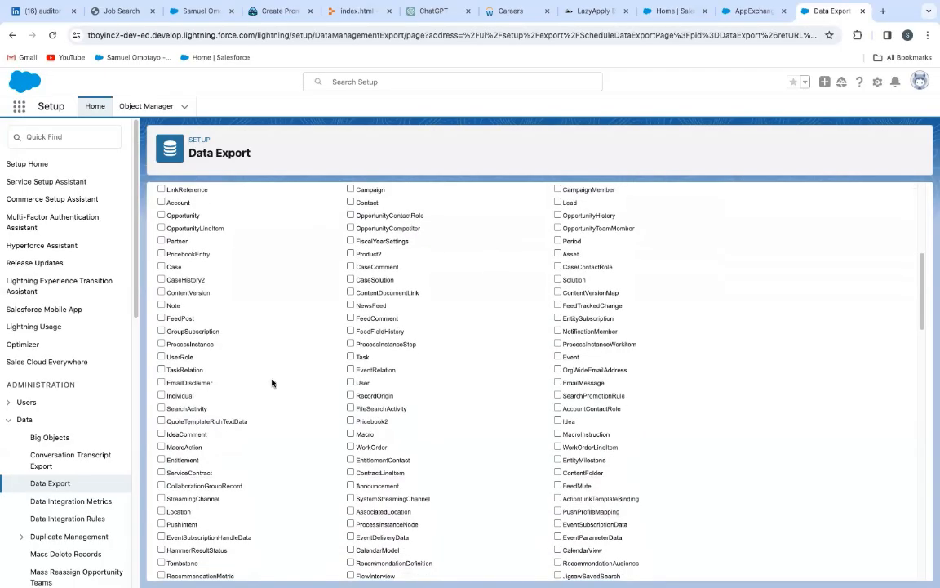
pyautogui.scroll(-3, 271, 383)
pyautogui.scroll(-4, 272, 383)
pyautogui.scroll(-2, 272, 383)
pyautogui.scroll(-8, 272, 383)
pyautogui.scroll(-10, 271, 383)
pyautogui.scroll(20, 272, 383)
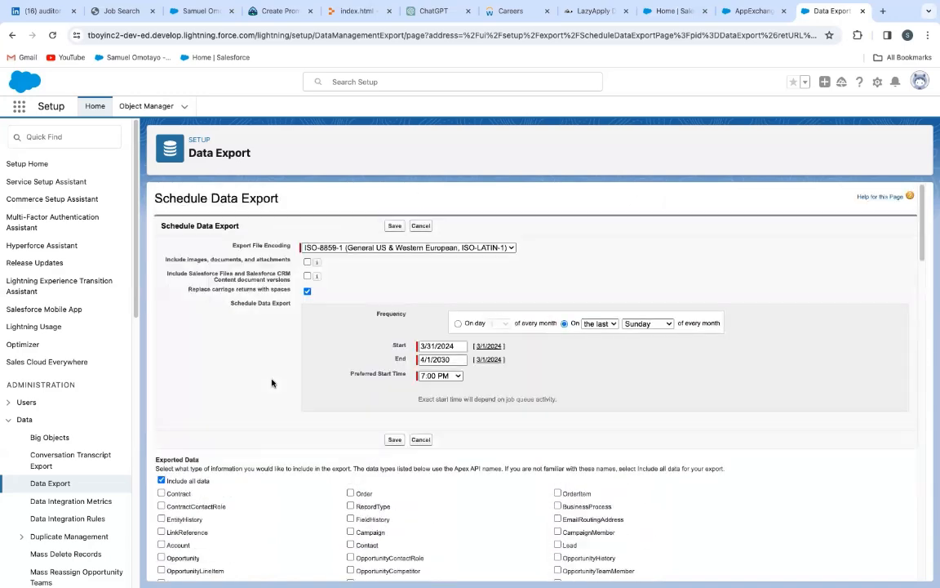
# Include all data in the export rather than only the Contract type, and save the export schedule
pyautogui.scroll(-5, 272, 382)
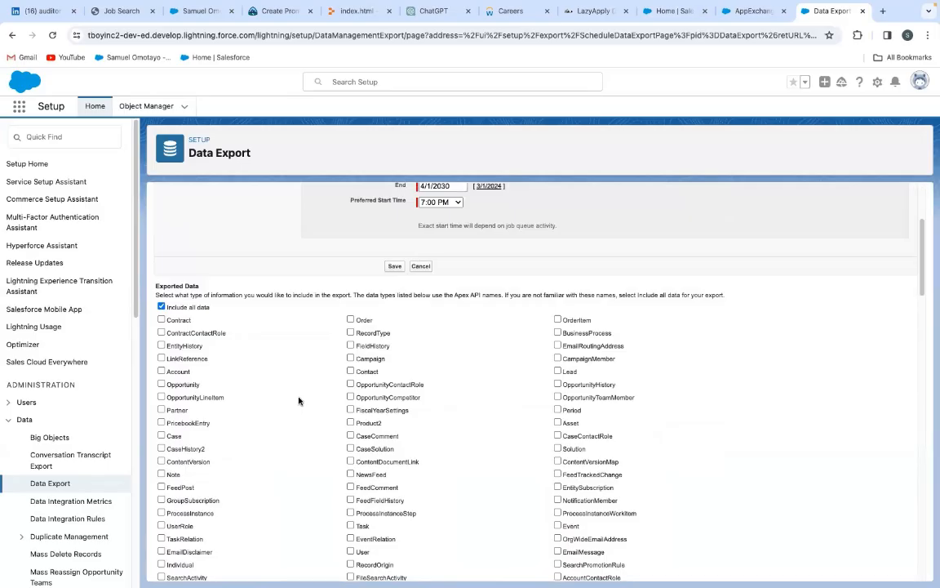
pyautogui.click(160, 319)
pyautogui.click(161, 306)
pyautogui.scroll(-20, 398, 462)
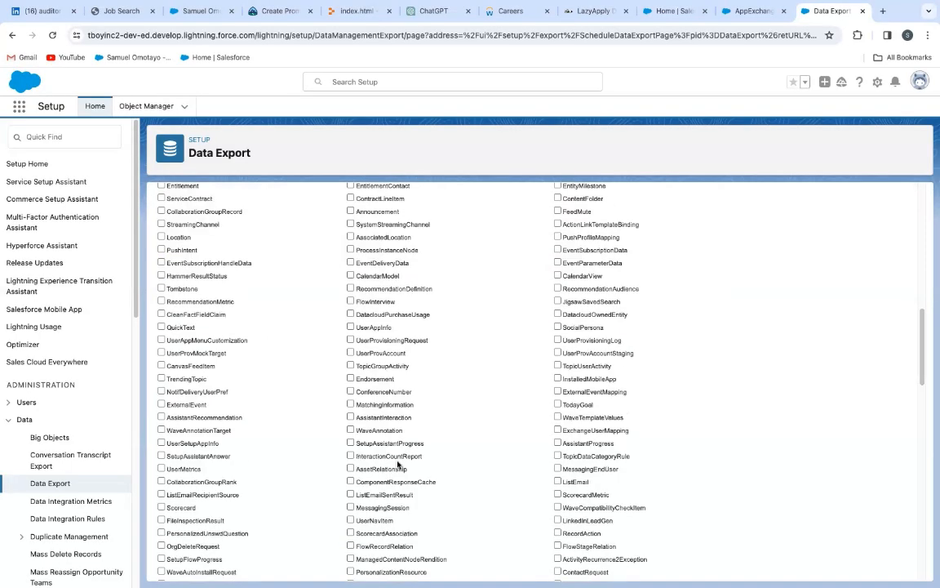
pyautogui.scroll(20, 398, 463)
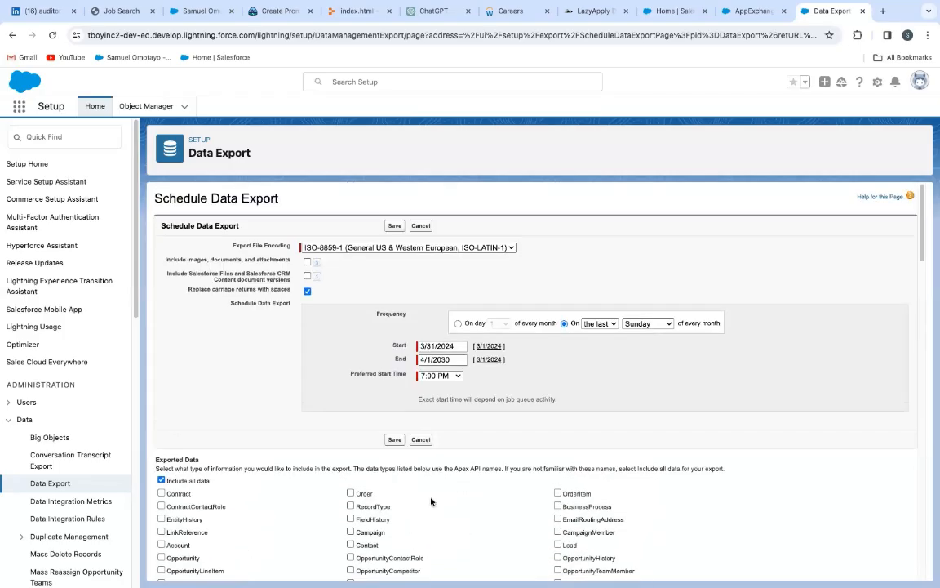
pyautogui.click(395, 440)
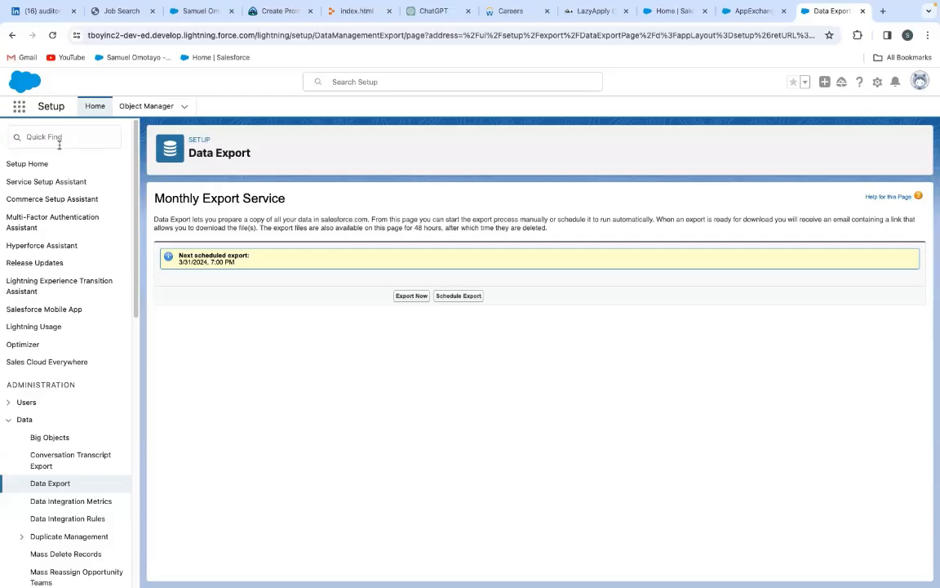
# Open the Projects list in the Sales app, view the Project Four record and return to the list
pyautogui.click(20, 107)
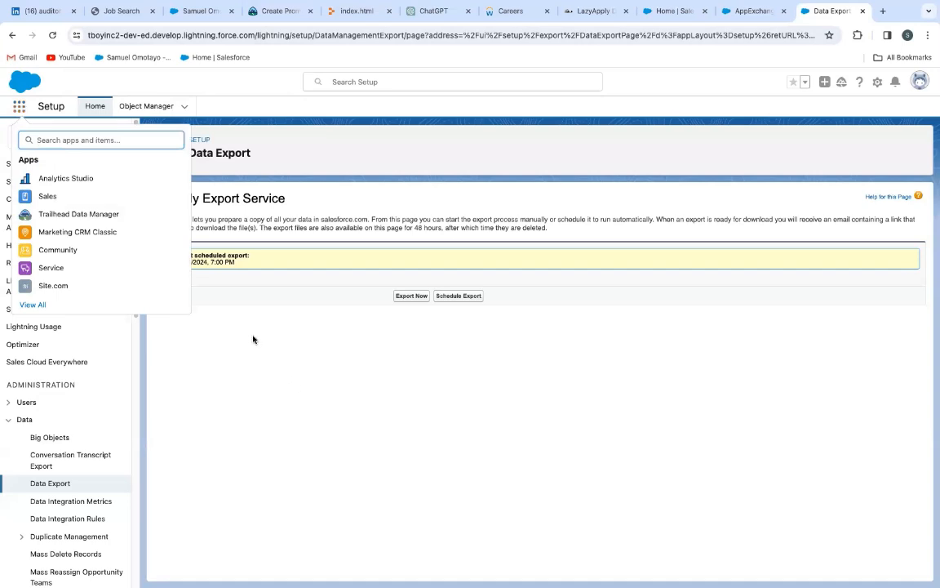
pyautogui.click(47, 197)
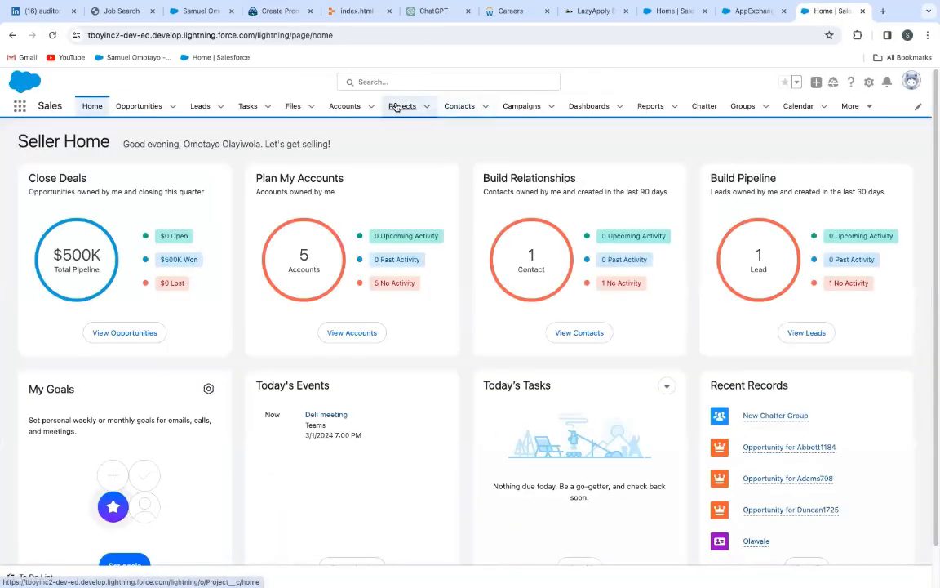
pyautogui.click(395, 107)
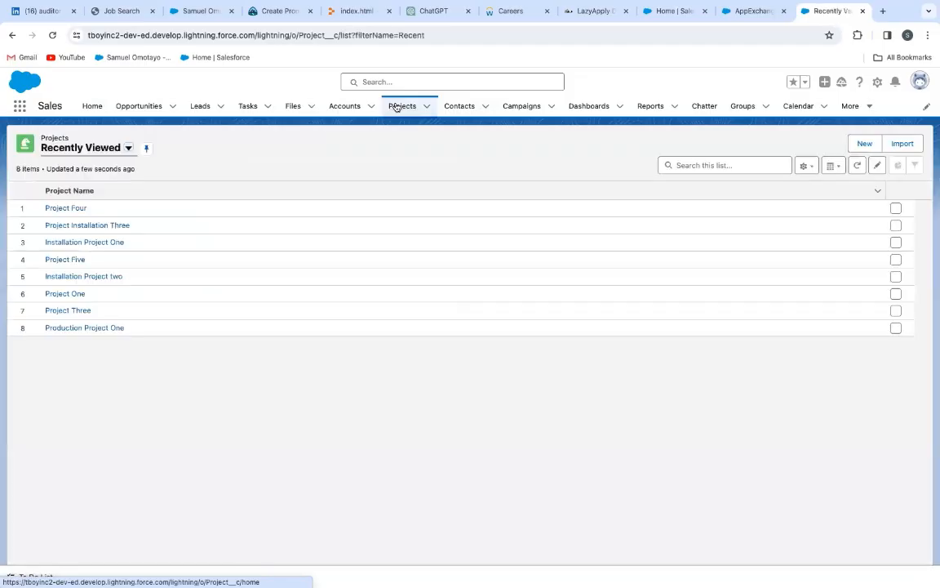
pyautogui.click(75, 209)
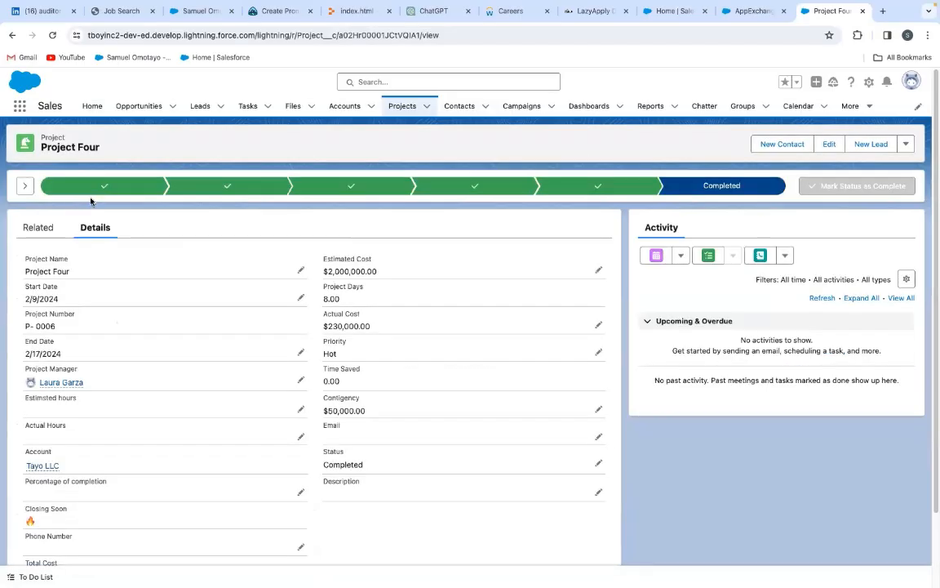
pyautogui.click(10, 35)
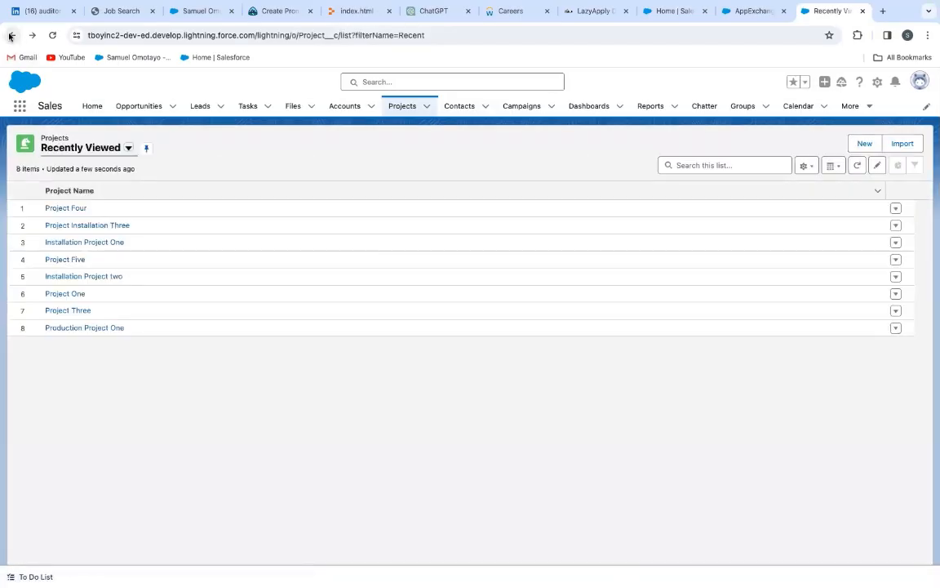
# Show the All list view of projects and delete the Installation Project One record
pyautogui.click(127, 148)
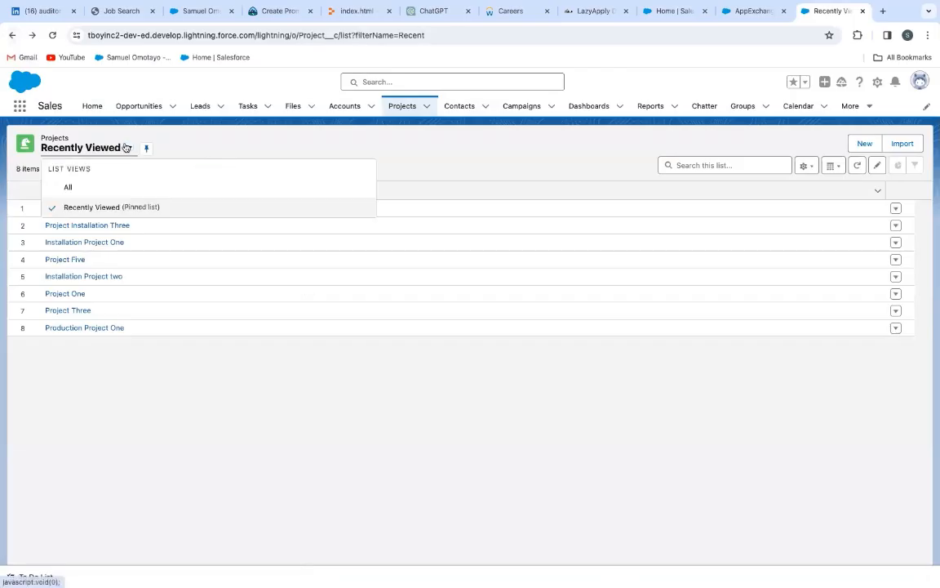
pyautogui.click(73, 188)
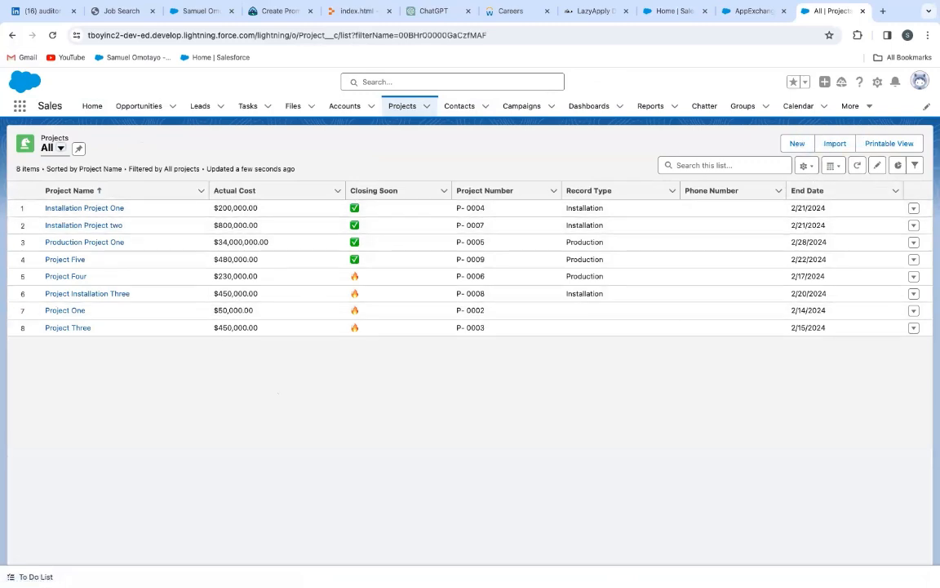
pyautogui.click(913, 209)
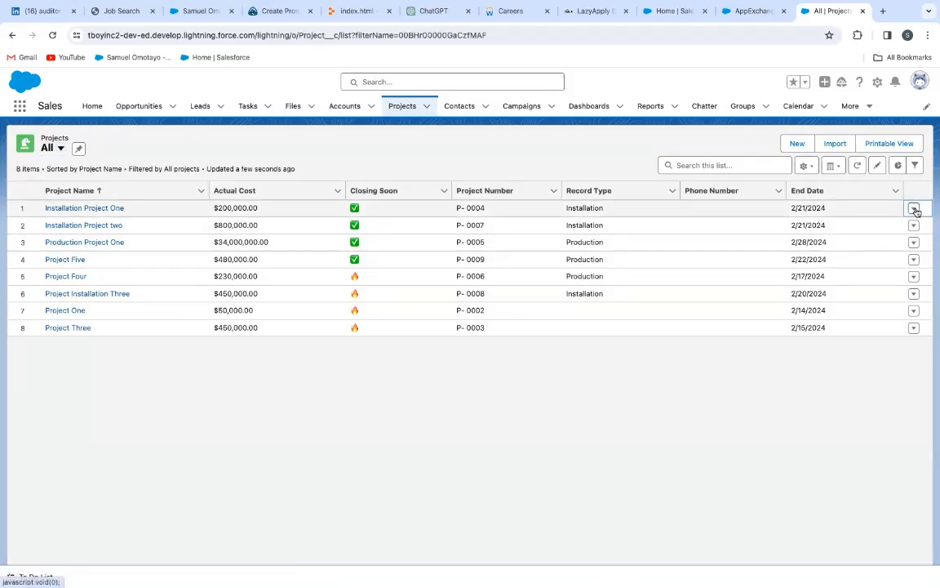
pyautogui.click(894, 248)
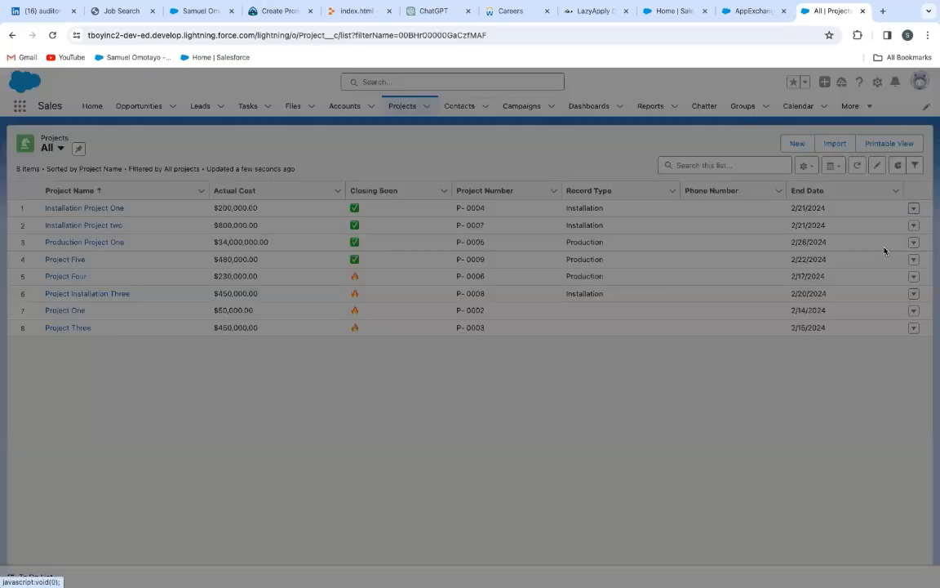
pyautogui.click(614, 356)
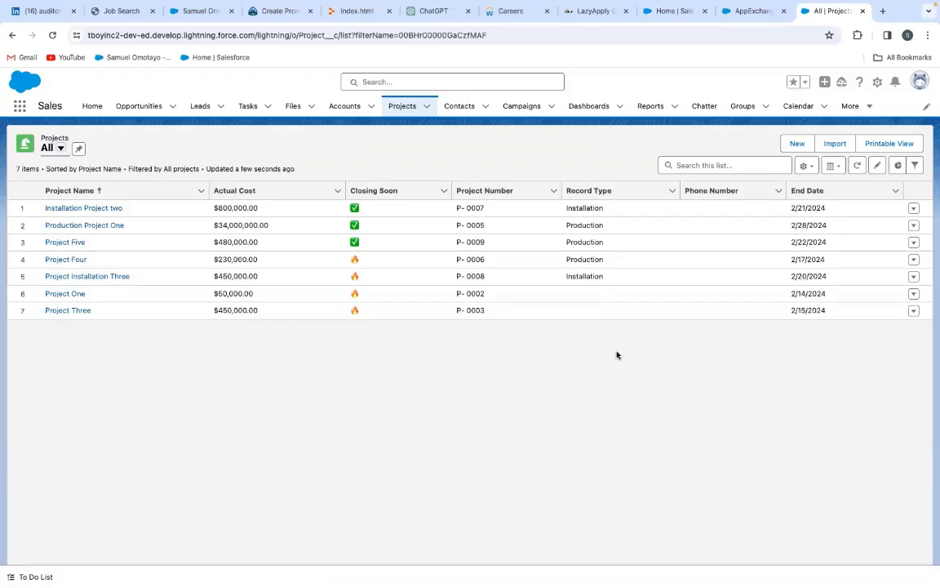
# Find and open the Recycle Bin from the list of apps and items
pyautogui.click(20, 107)
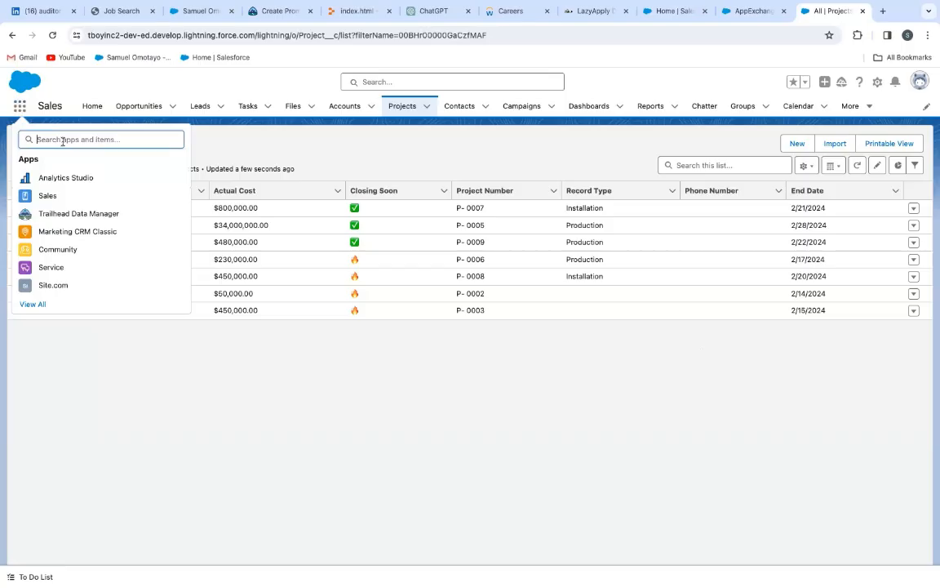
pyautogui.write('recy')
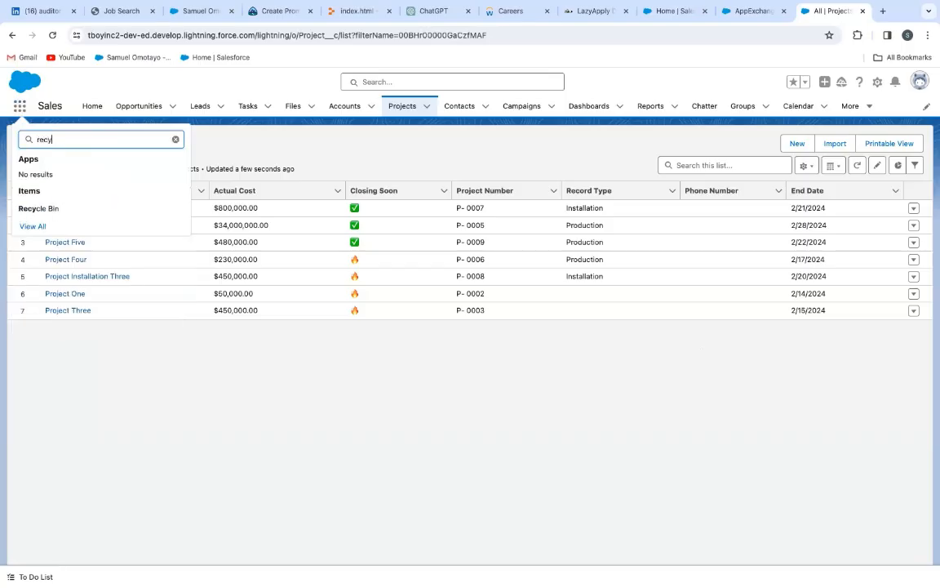
pyautogui.click(51, 208)
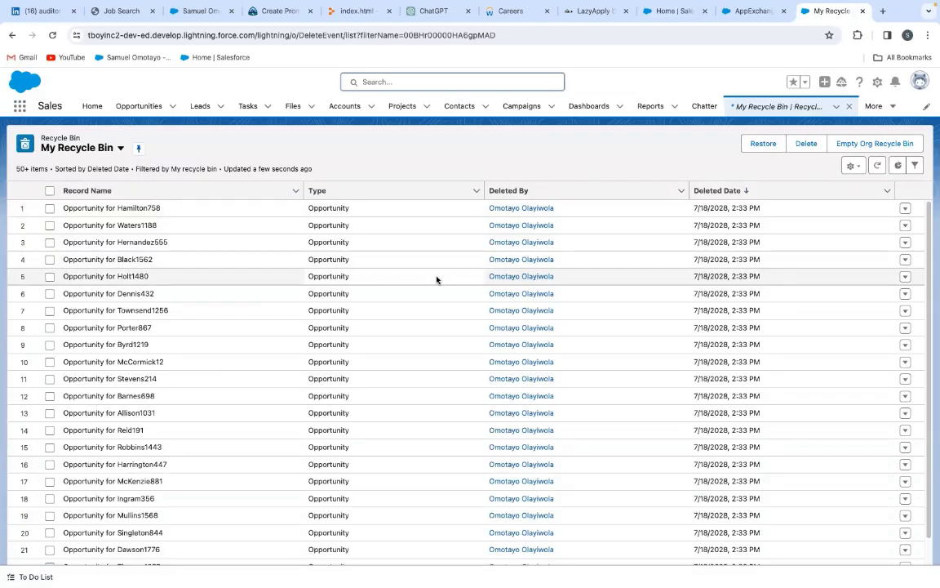
# Examine the available list views and the locked filters of My Recycle Bin
pyautogui.click(121, 147)
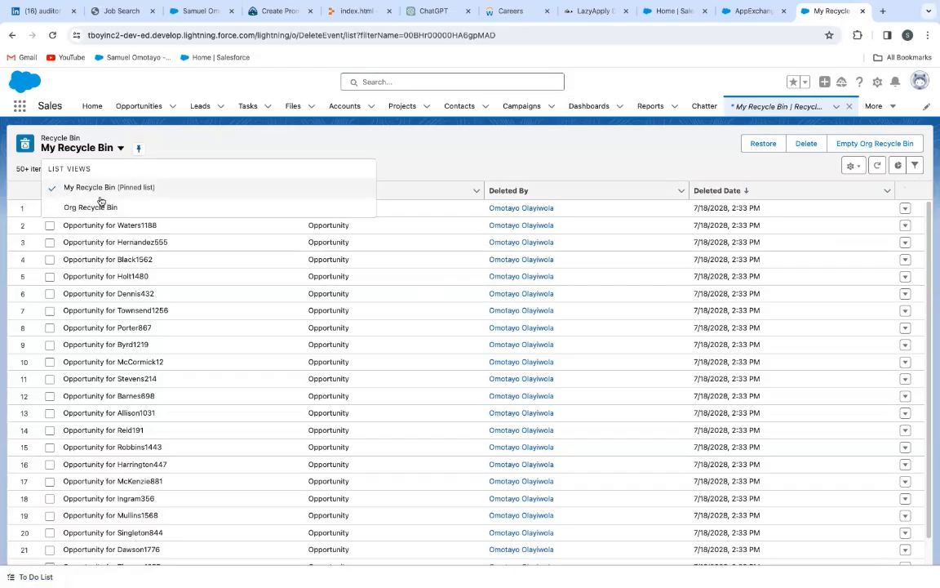
pyautogui.click(448, 151)
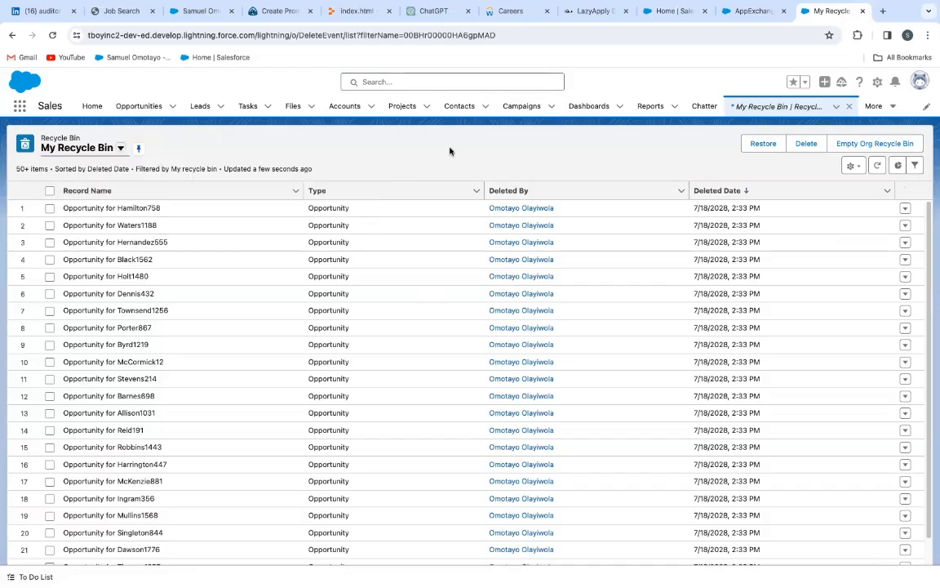
pyautogui.click(914, 166)
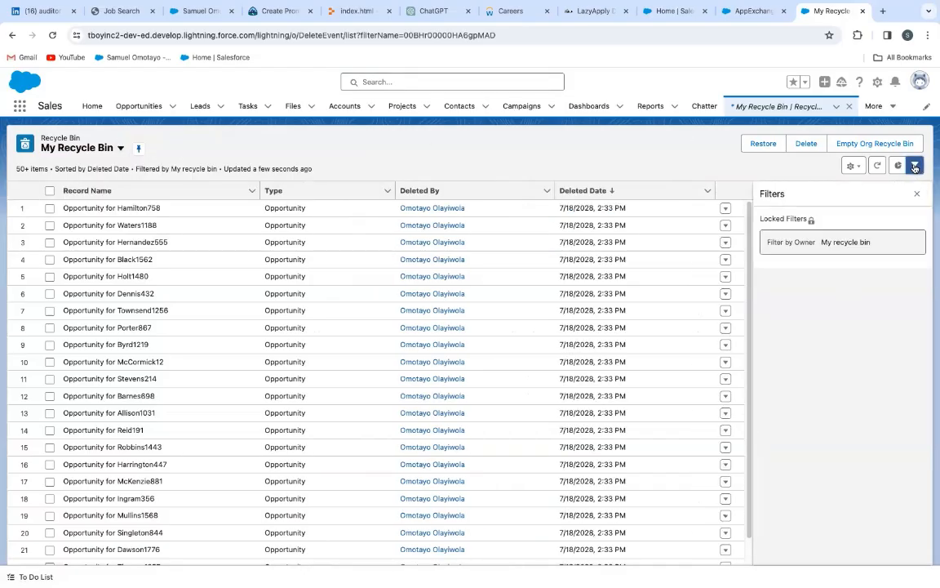
pyautogui.click(916, 193)
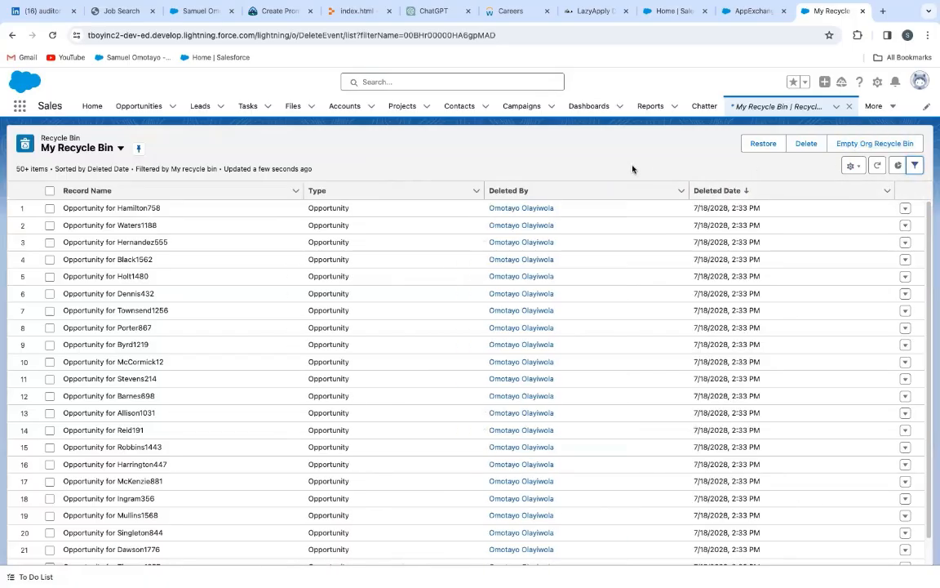
# Create a new Recycle Bin list view named Project Deleted Today that all users can see
pyautogui.click(852, 167)
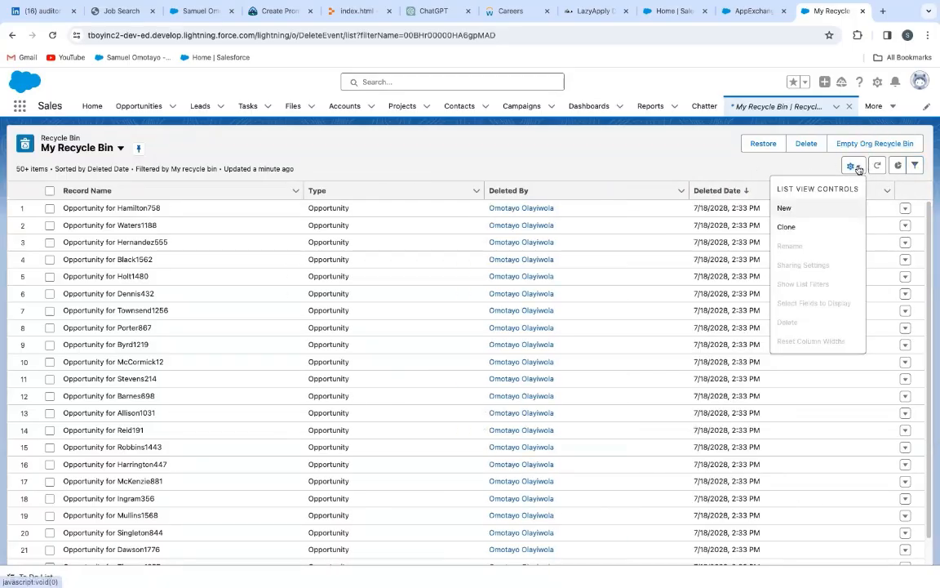
pyautogui.click(798, 209)
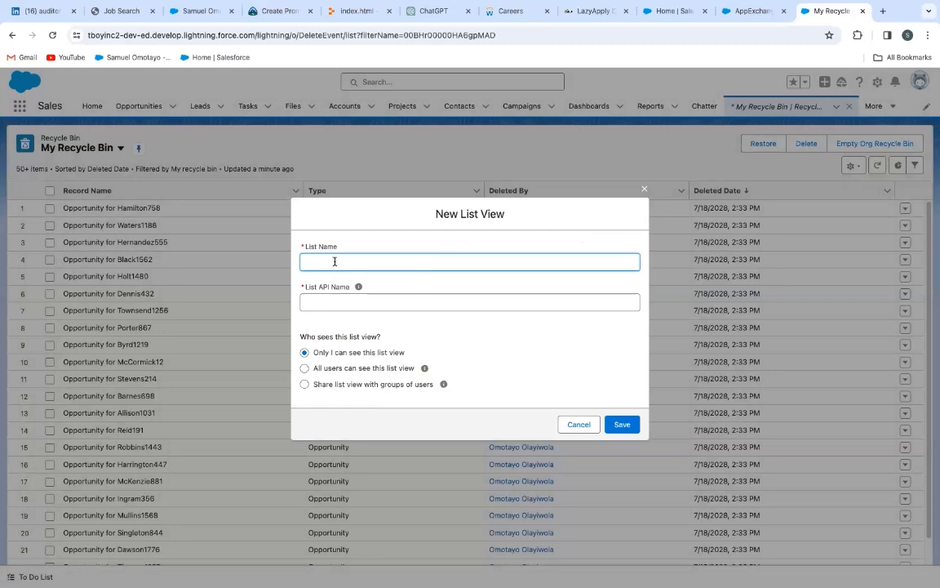
pyautogui.write('Project Deleted Today')
pyautogui.click(357, 290)
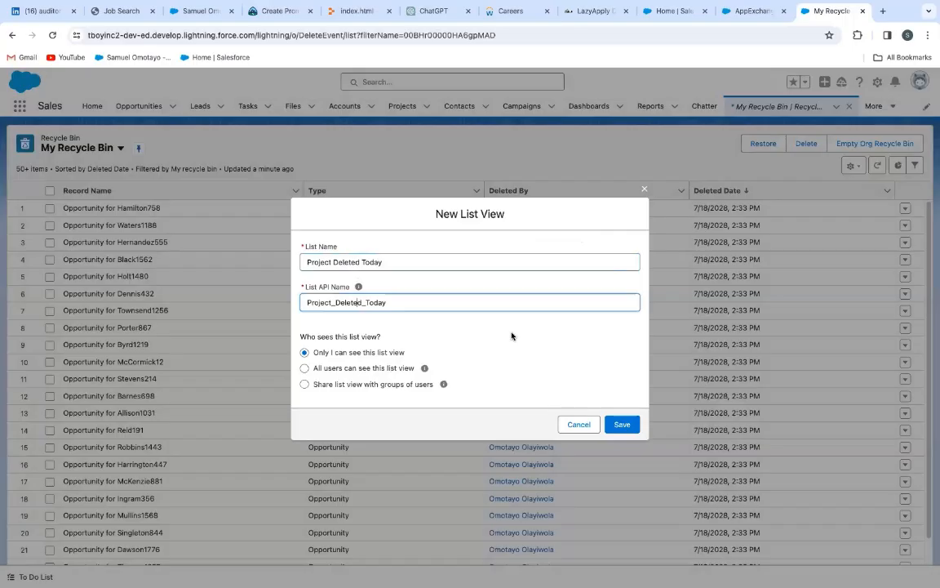
pyautogui.click(304, 368)
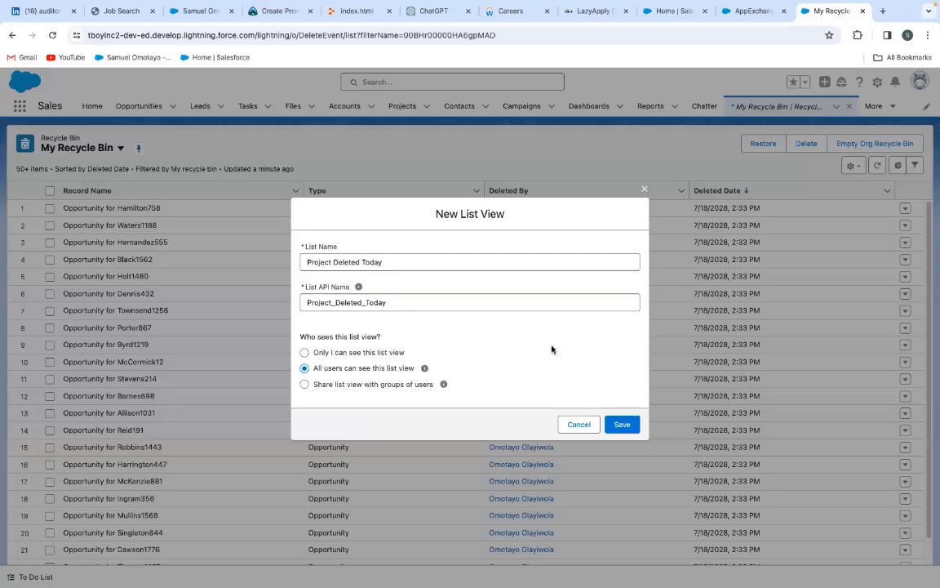
pyautogui.click(619, 425)
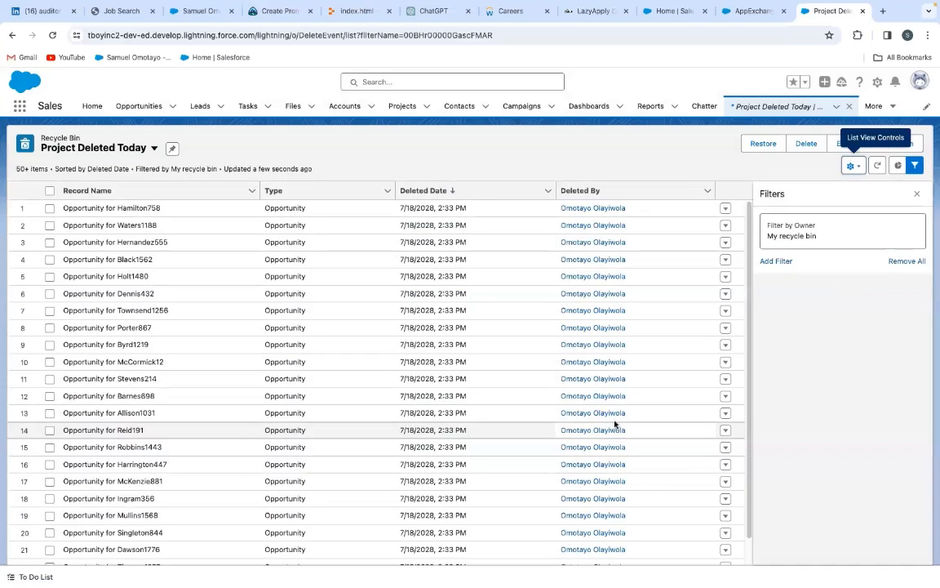
# Add a filter to the Project Deleted Today list view for Deleted Date equals today, and save it
pyautogui.click(776, 262)
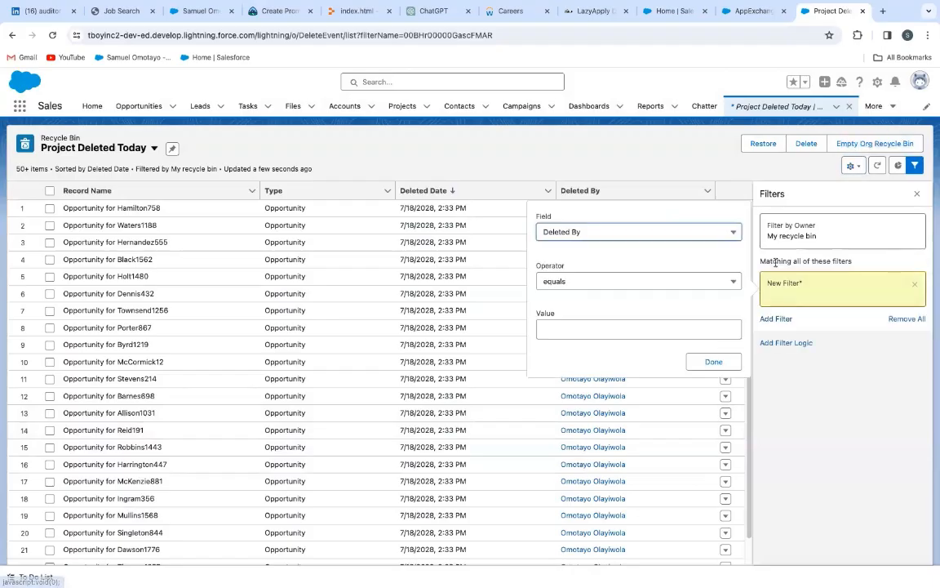
pyautogui.click(649, 234)
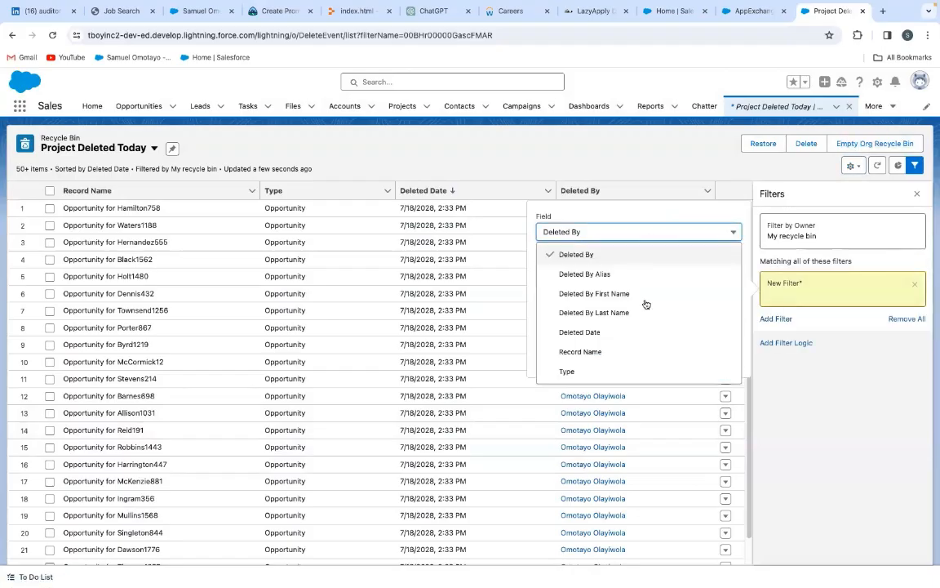
pyautogui.click(604, 333)
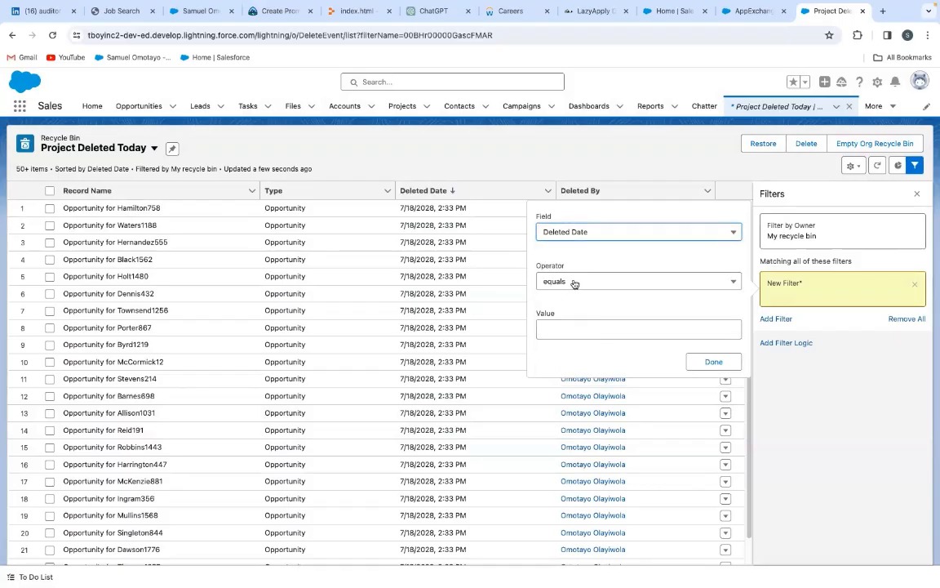
pyautogui.click(574, 283)
pyautogui.click(553, 304)
pyautogui.click(577, 330)
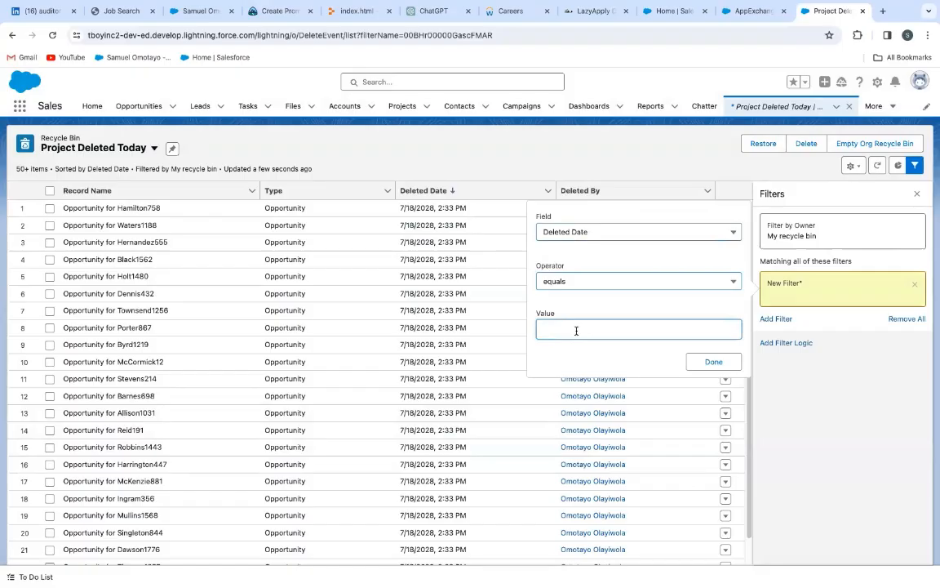
pyautogui.write('today')
pyautogui.click(712, 362)
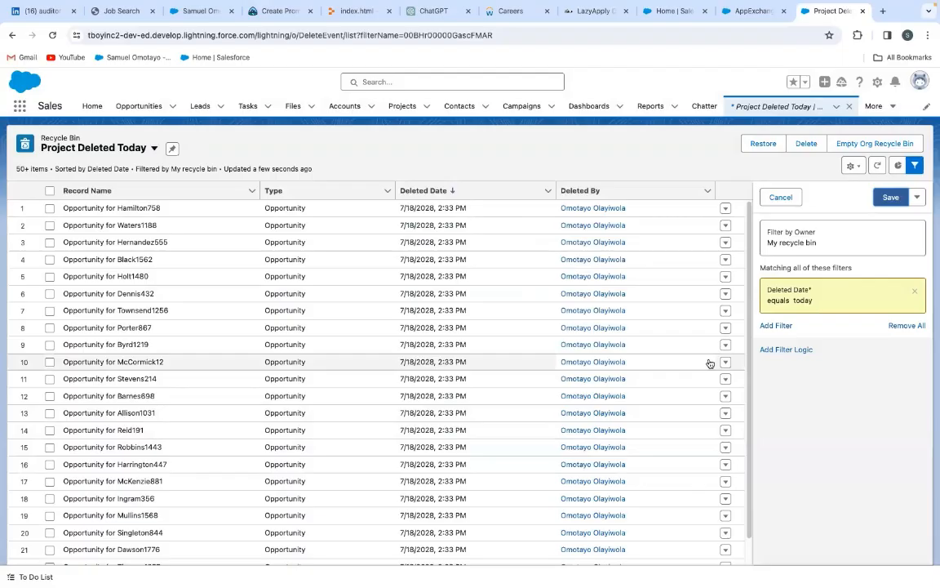
pyautogui.click(885, 199)
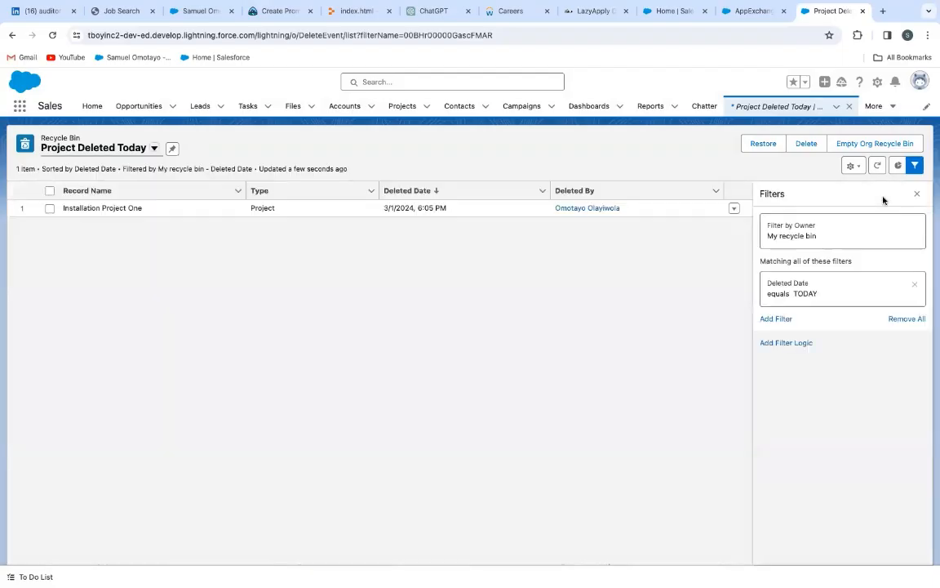
# Restore the deleted Installation Project One record from the Recycle Bin
pyautogui.click(50, 208)
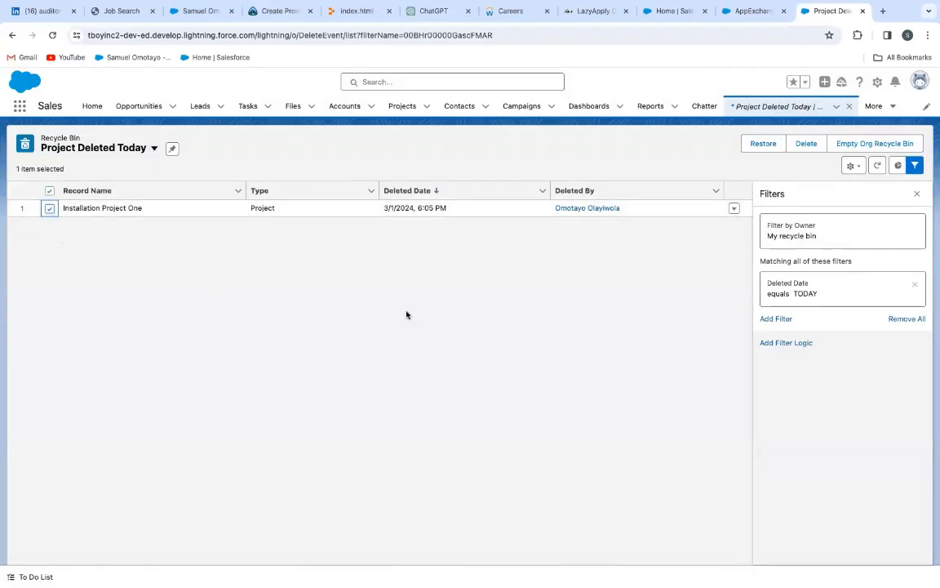
pyautogui.click(733, 208)
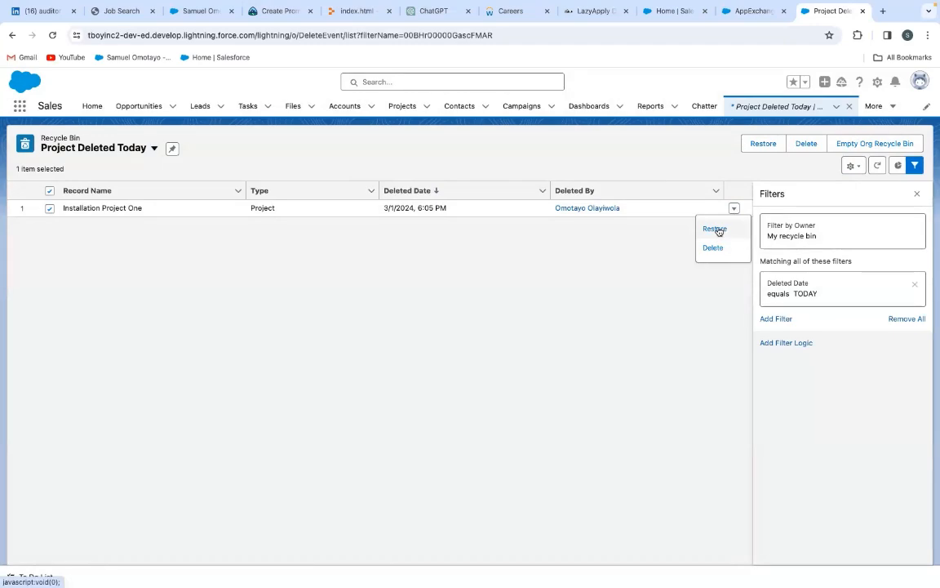
pyautogui.click(718, 229)
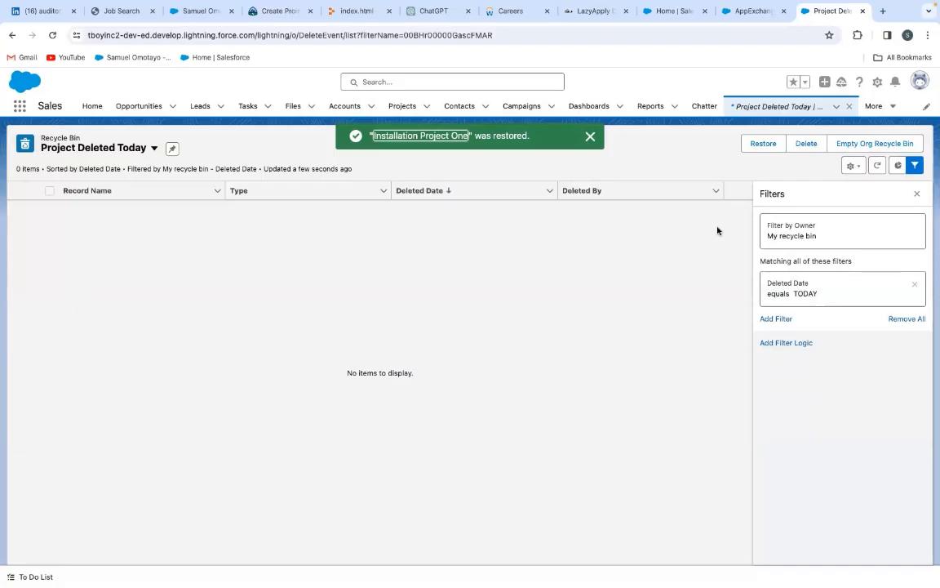
# Return to Projects and show the All list view to check for the restored record
pyautogui.click(398, 107)
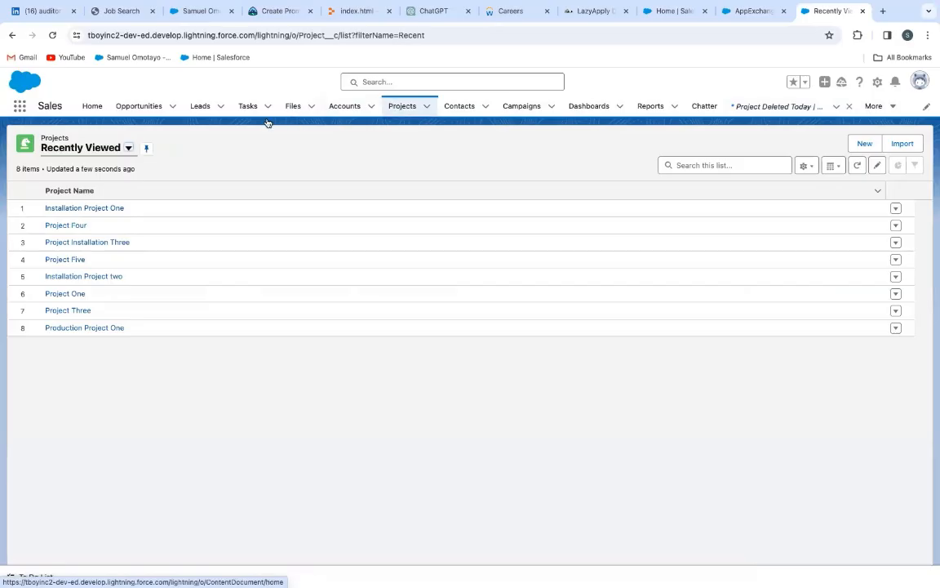
pyautogui.click(129, 148)
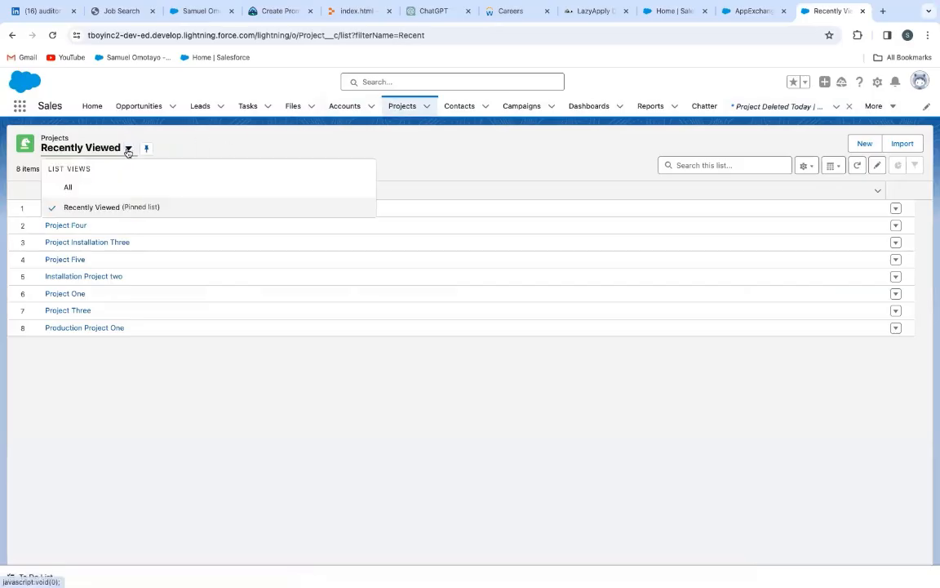
pyautogui.click(72, 187)
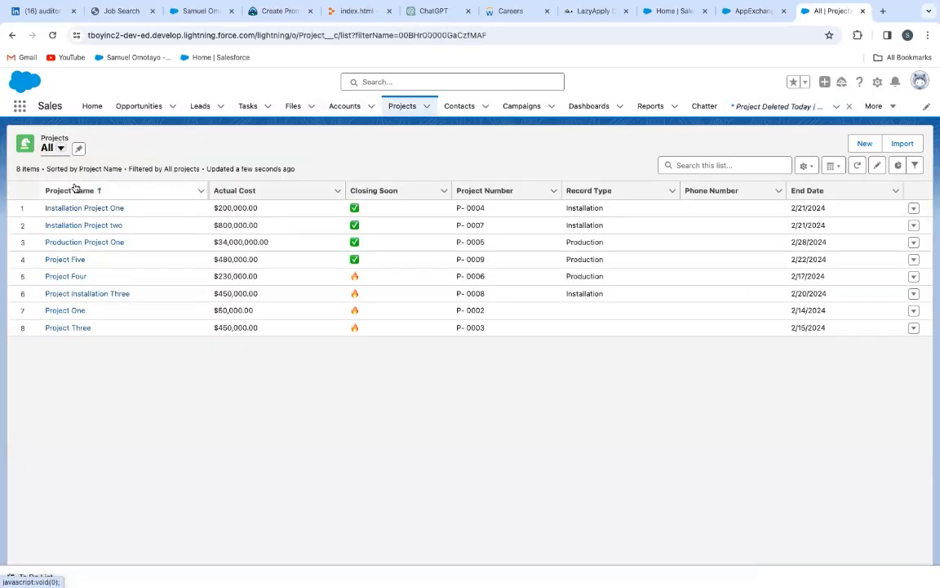